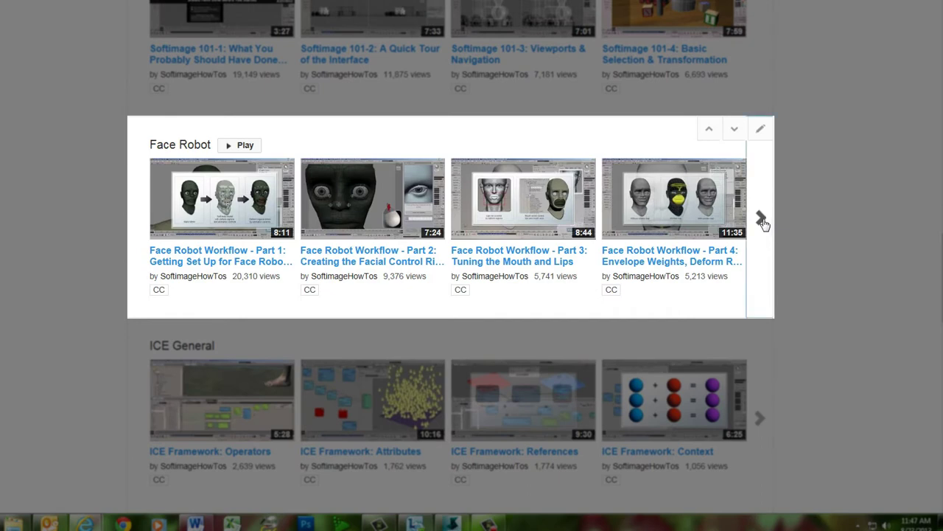
Page through the Face Robot tutorial videos on the channel page.
{"action": "left_click", "coordinate": [761, 220]}
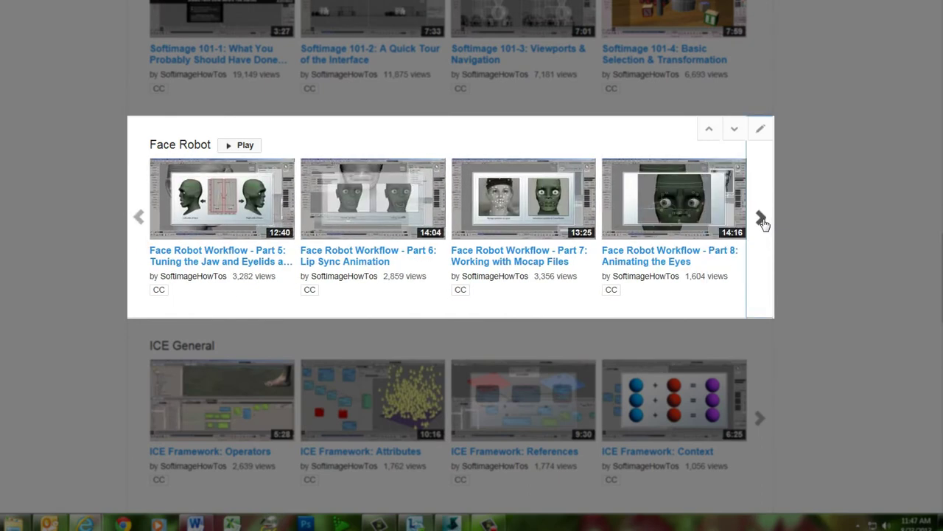
{"action": "left_click", "coordinate": [762, 221]}
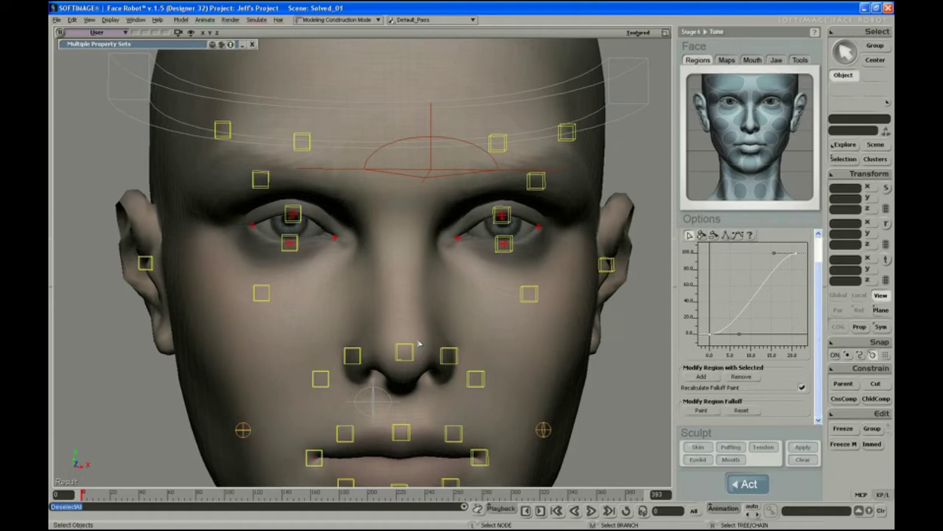
Test the left upper orbital control by moving it above the eye, and reset its transforms.
{"action": "key", "text": "s"}
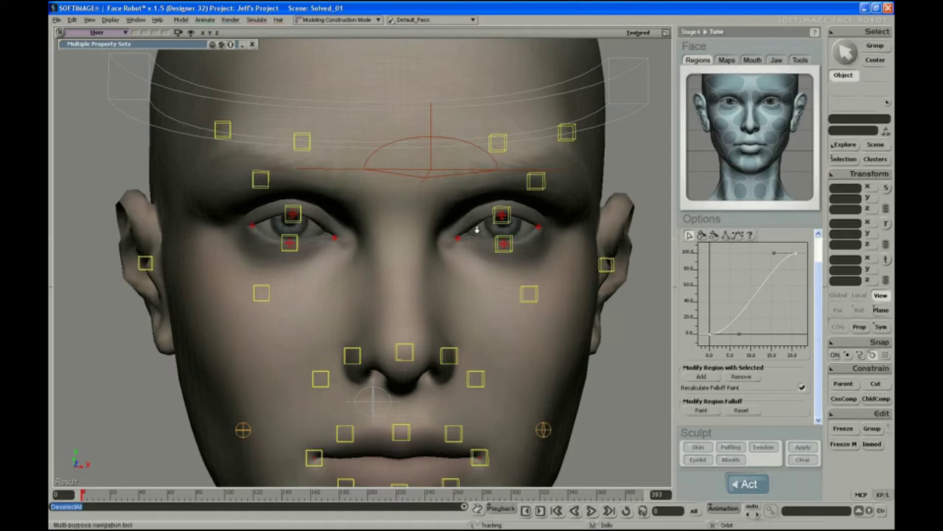
{"action": "right_click_drag", "start_coordinate": [477, 230], "coordinate": [441, 236]}
{"action": "left_click", "coordinate": [531, 183]}
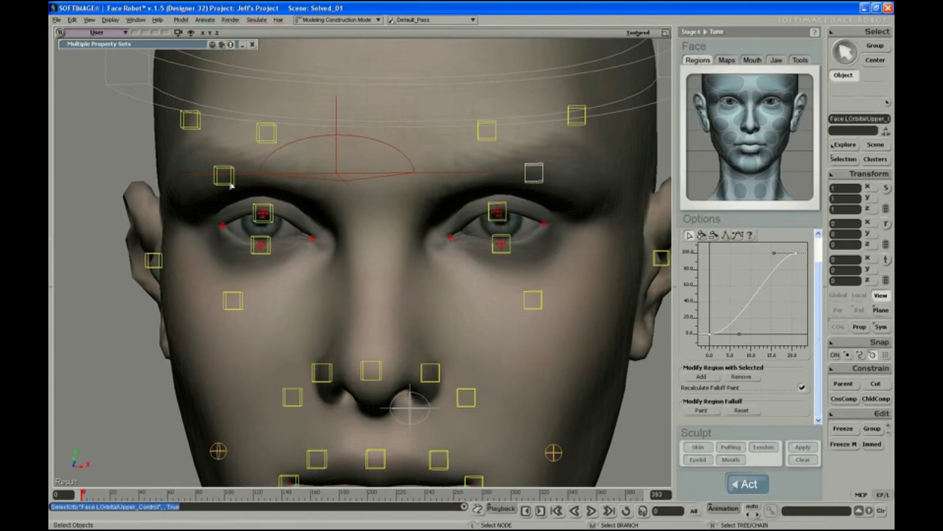
{"action": "left_click", "coordinate": [224, 175], "text": "ctrl"}
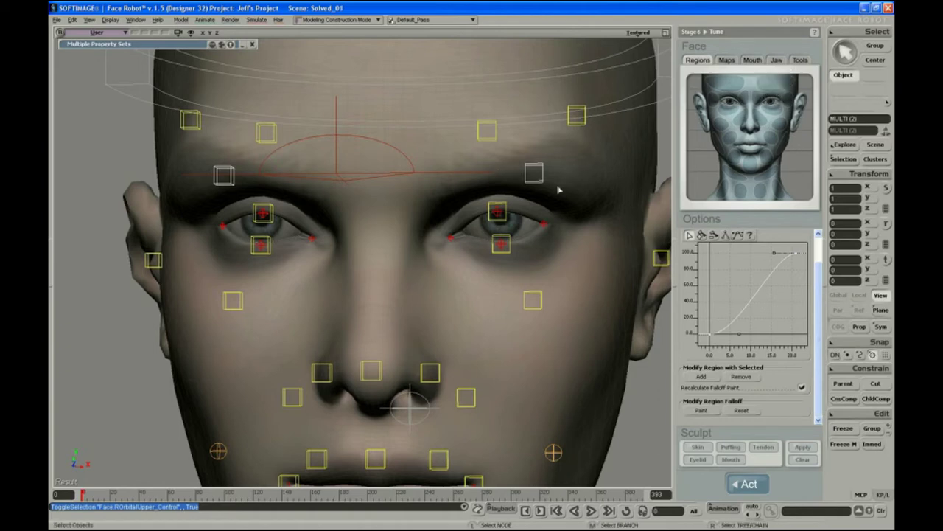
{"action": "left_click", "coordinate": [537, 184]}
{"action": "key", "text": "v"}
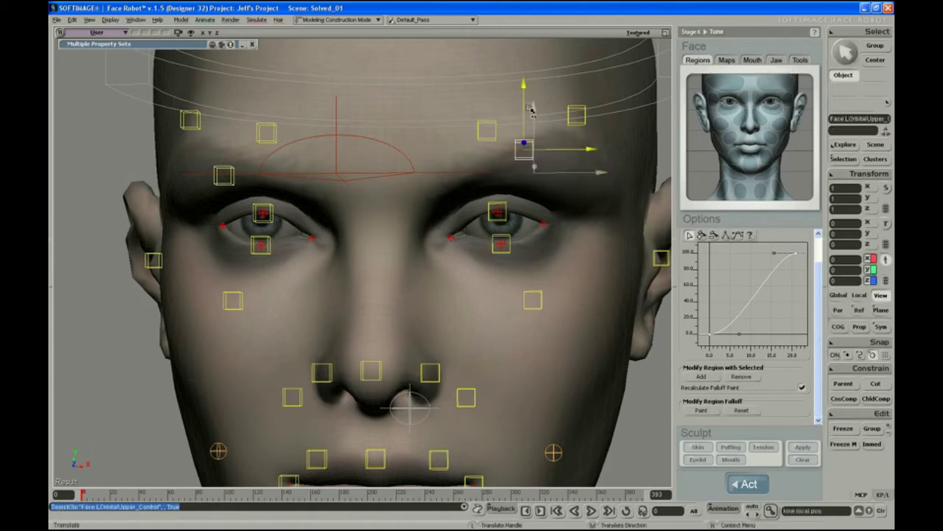
{"action": "left_click_drag", "start_coordinate": [562, 143], "coordinate": [554, 182]}
{"action": "key", "text": "ctrl+shift+r"}
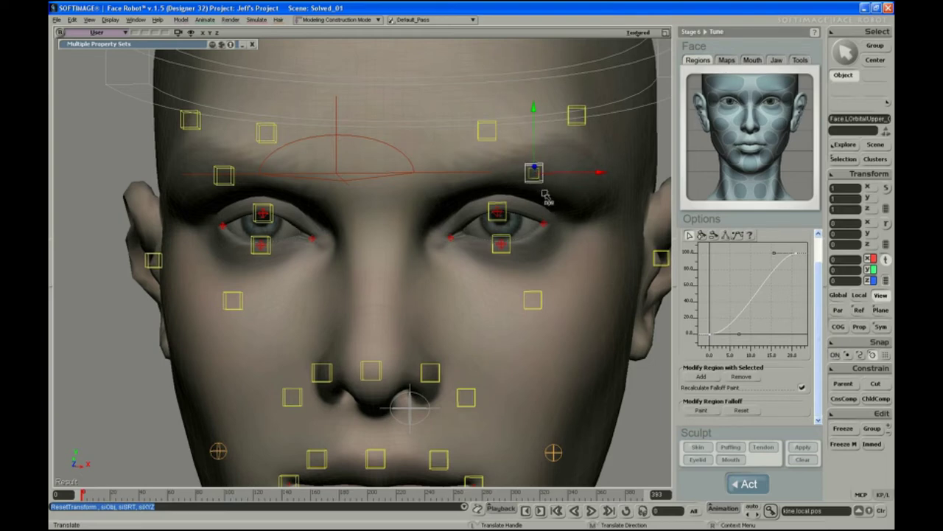
With constraint compensation on, apply a 2 Points constraint from the left upper orbital control to the left mid and end eyebrow controls.
{"action": "key", "text": "space"}
{"action": "key", "text": "s"}
{"action": "right_click_drag", "start_coordinate": [472, 145], "coordinate": [475, 159]}
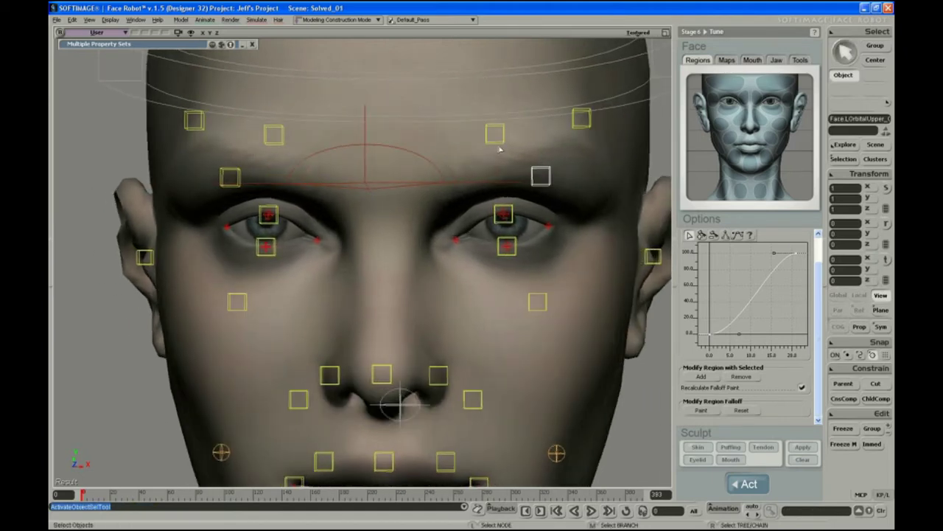
{"action": "left_click", "coordinate": [845, 399]}
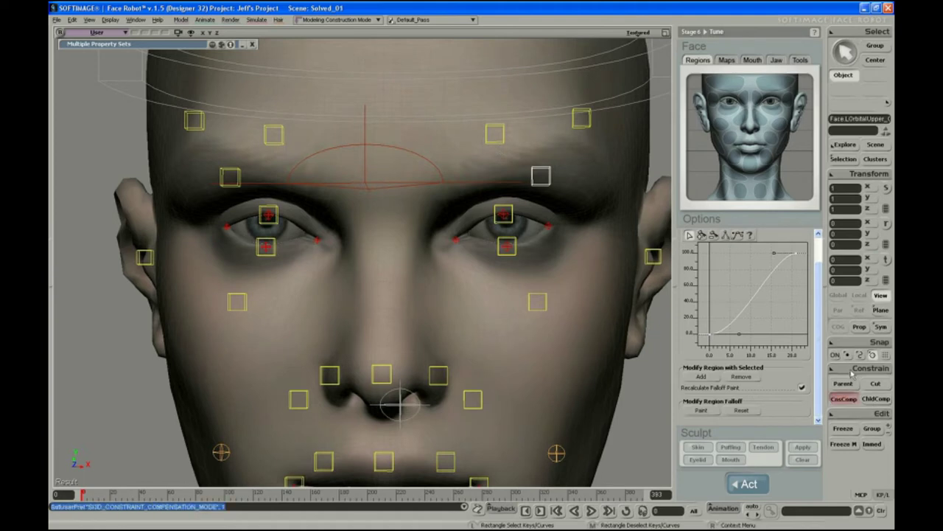
{"action": "left_click", "coordinate": [857, 370]}
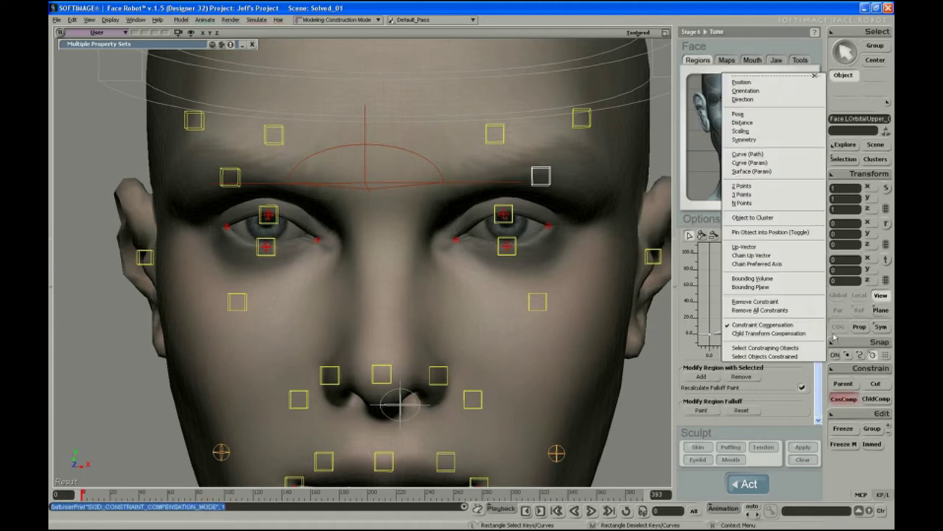
{"action": "left_click", "coordinate": [785, 188]}
{"action": "left_click", "coordinate": [495, 144]}
{"action": "left_click", "coordinate": [581, 124]}
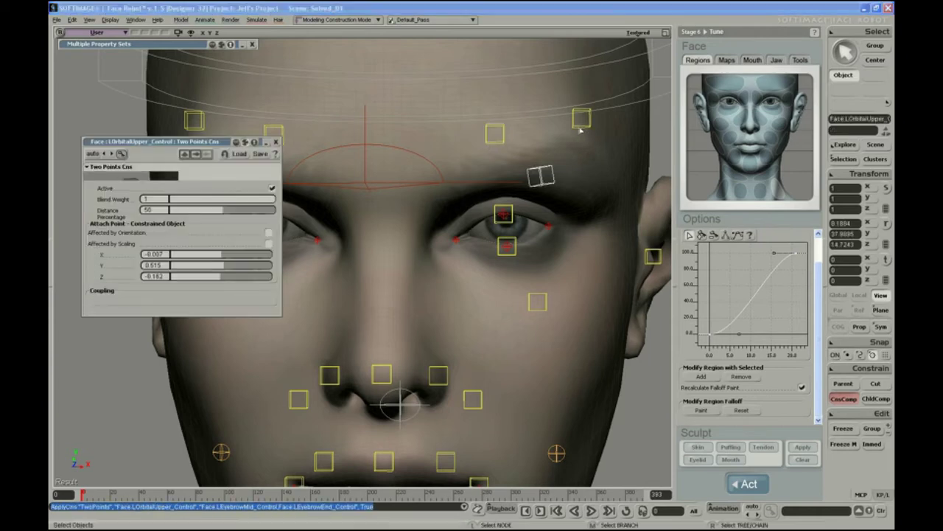
{"action": "left_click", "coordinate": [276, 141]}
Test the left eyebrow constraint by moving the left mid eyebrow control, and return it to its rest position.
{"action": "left_click", "coordinate": [507, 147]}
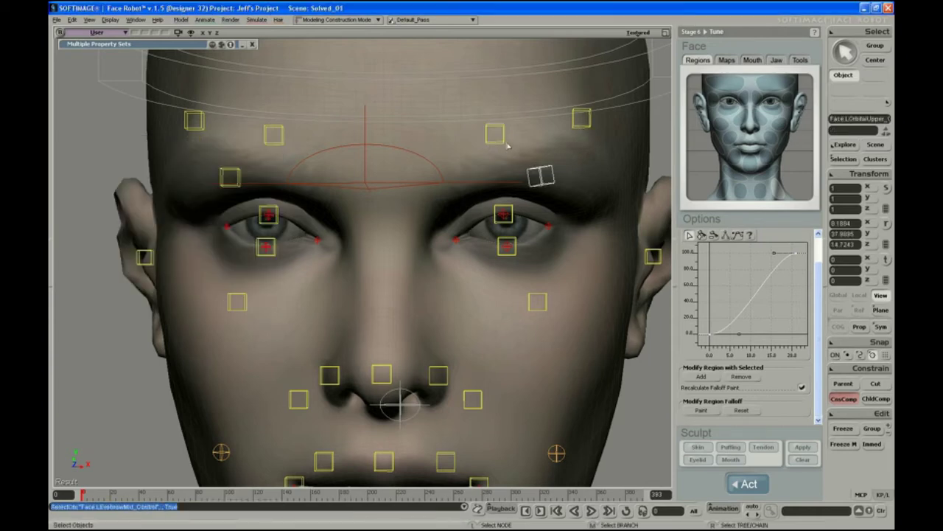
{"action": "key", "text": "v"}
{"action": "left_click_drag", "start_coordinate": [507, 146], "coordinate": [519, 110]}
{"action": "key", "text": "space"}
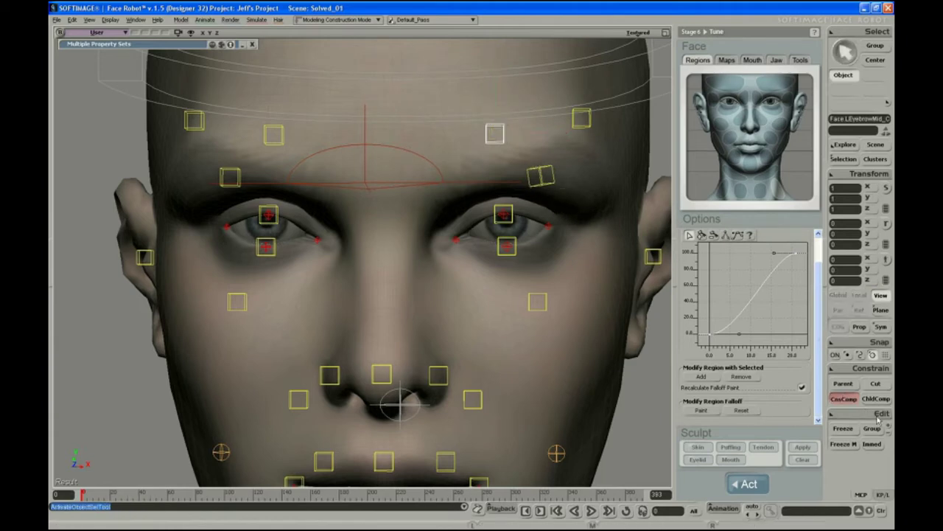
Apply a 2 Points constraint from the right upper orbital control to the right mid and end eyebrow controls.
{"action": "middle_click_drag", "start_coordinate": [360, 217], "coordinate": [404, 217]}
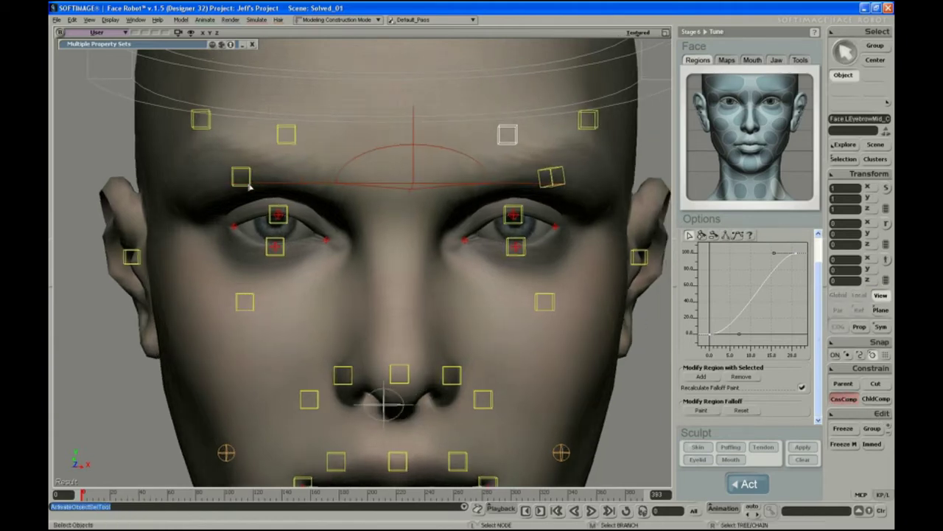
{"action": "left_click", "coordinate": [242, 177]}
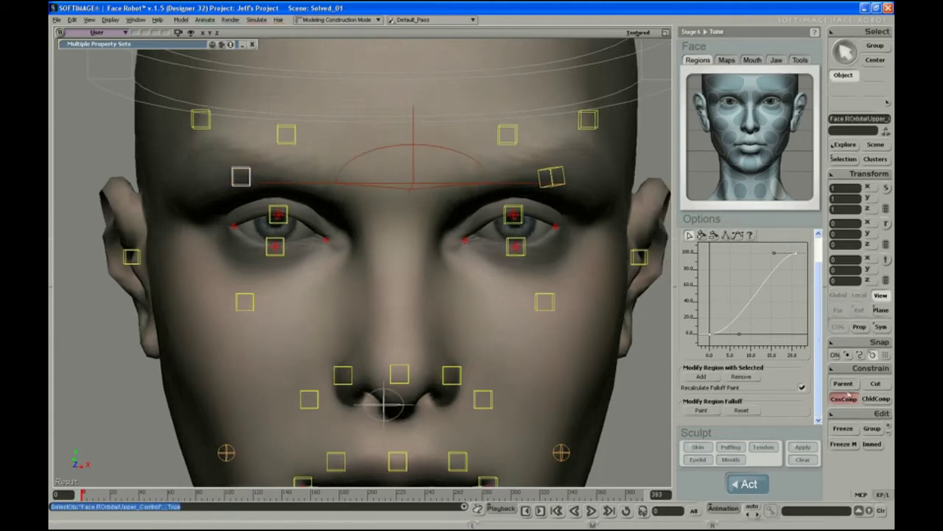
{"action": "left_click", "coordinate": [847, 375]}
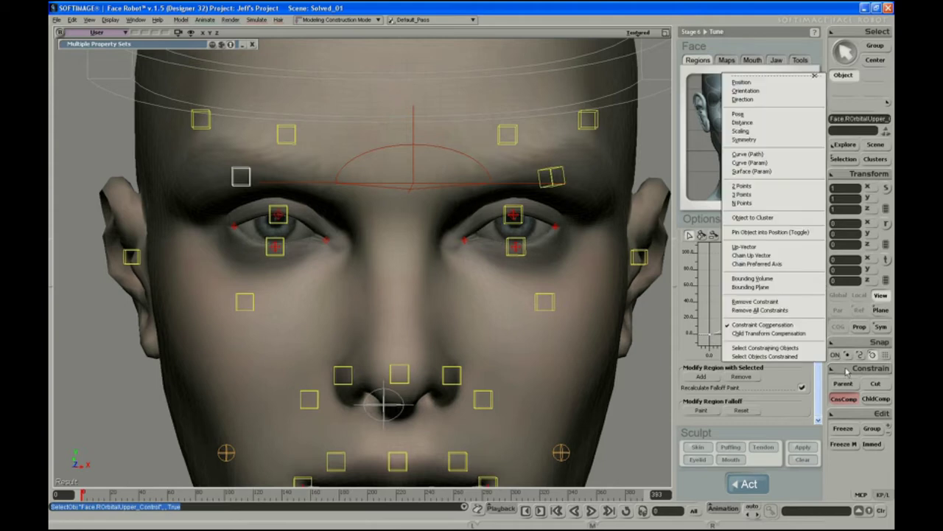
{"action": "left_click", "coordinate": [793, 194]}
{"action": "left_click", "coordinate": [291, 142]}
{"action": "left_click", "coordinate": [207, 127]}
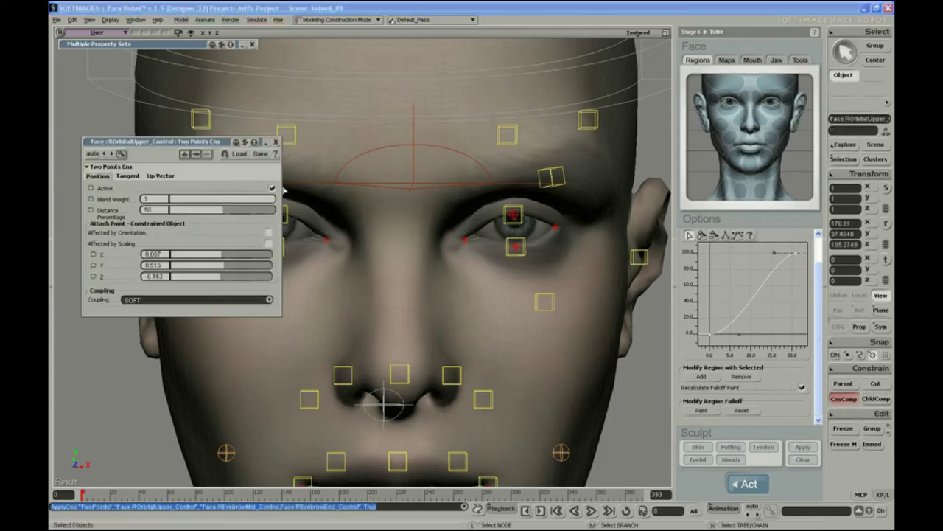
{"action": "left_click", "coordinate": [275, 142]}
Test the right eyebrow constraint by moving the right mid eyebrow control, and reset its transforms.
{"action": "left_click", "coordinate": [291, 138]}
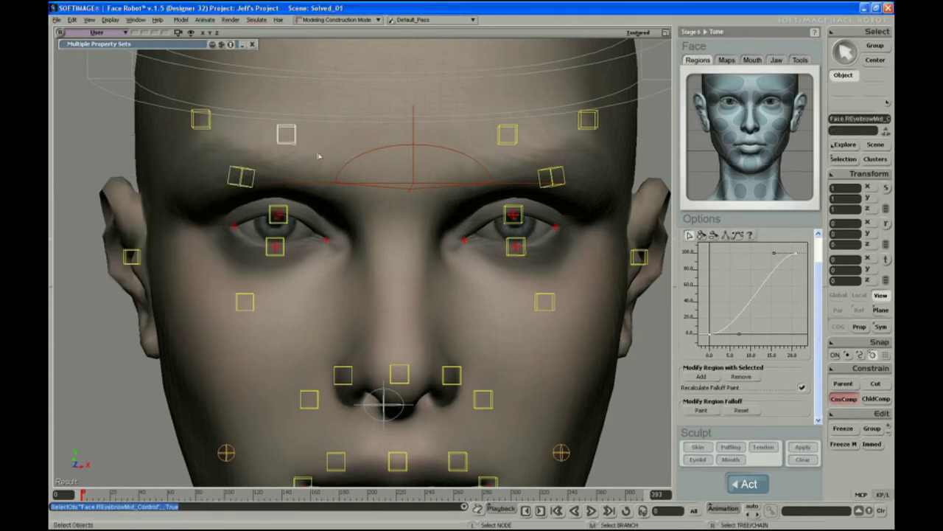
{"action": "key", "text": "v"}
{"action": "left_click_drag", "start_coordinate": [351, 109], "coordinate": [336, 79]}
{"action": "key", "text": "ctrl+shift+r"}
{"action": "key", "text": "s"}
{"action": "middle_click_drag", "start_coordinate": [551, 197], "coordinate": [531, 216]}
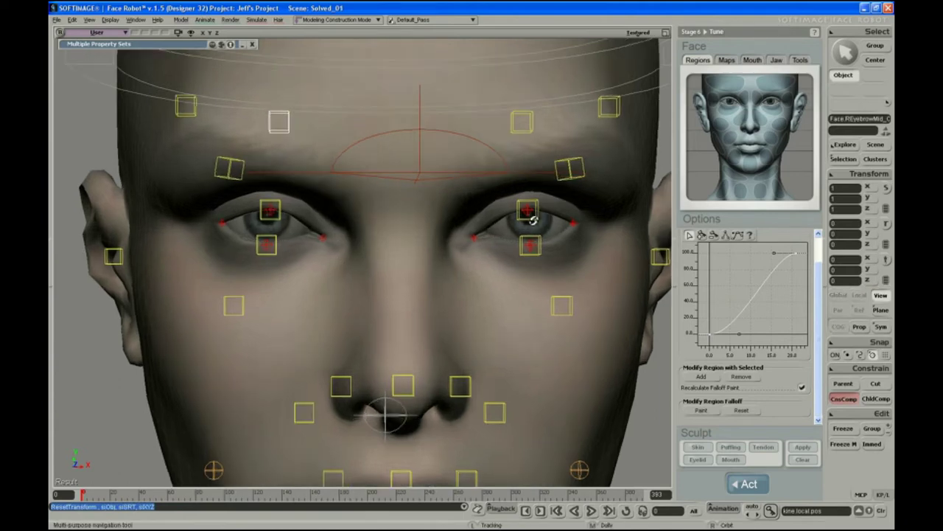
{"action": "right_click_drag", "start_coordinate": [531, 217], "coordinate": [536, 207]}
{"action": "key", "text": "space"}
Raise the left lower orbital control to just beneath the lower eyelid so the crow's feet form beside the eye.
{"action": "key", "text": "s"}
{"action": "middle_click_drag", "start_coordinate": [527, 215], "coordinate": [516, 214]}
{"action": "left_click_drag", "start_coordinate": [516, 214], "coordinate": [436, 225]}
{"action": "left_click", "coordinate": [479, 298]}
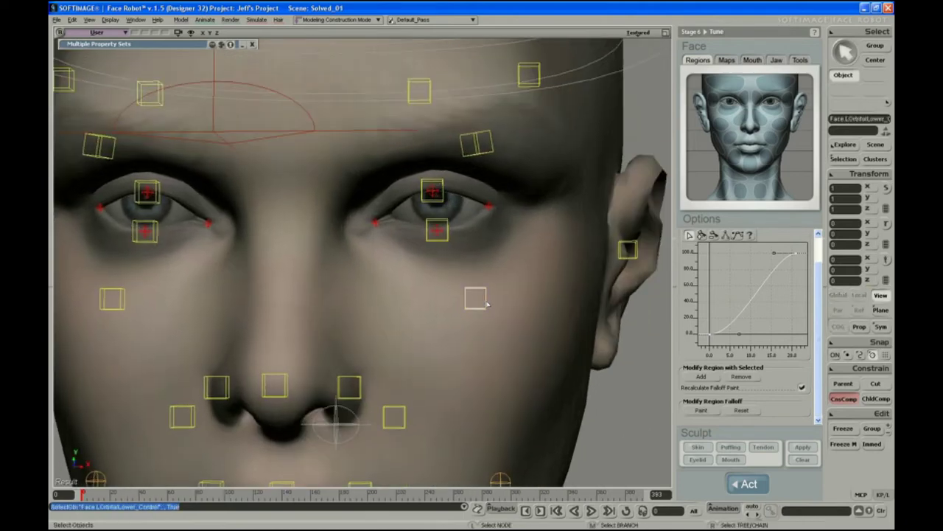
{"action": "key", "text": "v"}
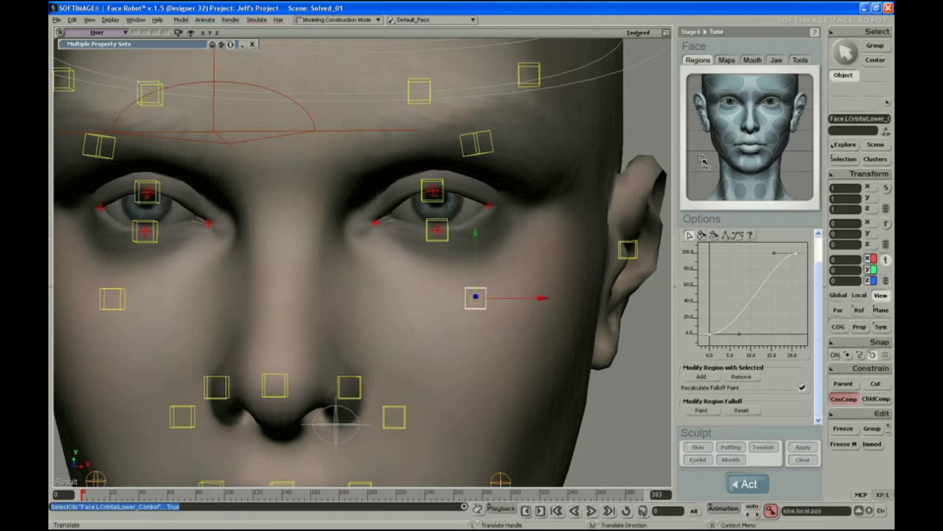
{"action": "left_click_drag", "start_coordinate": [477, 251], "coordinate": [464, 222]}
{"action": "key", "text": "ctrl+shift+r"}
{"action": "key", "text": "ctrl+shift+r"}
{"action": "left_click_drag", "start_coordinate": [506, 298], "coordinate": [465, 303]}
{"action": "left_click_drag", "start_coordinate": [504, 265], "coordinate": [469, 231]}
Raise the right lower orbital control to just beneath the lower eyelid, mirroring the left side.
{"action": "key", "text": "s"}
{"action": "right_click_drag", "start_coordinate": [318, 295], "coordinate": [341, 295]}
{"action": "key", "text": "space"}
{"action": "left_click", "coordinate": [129, 304]}
{"action": "key", "text": "c"}
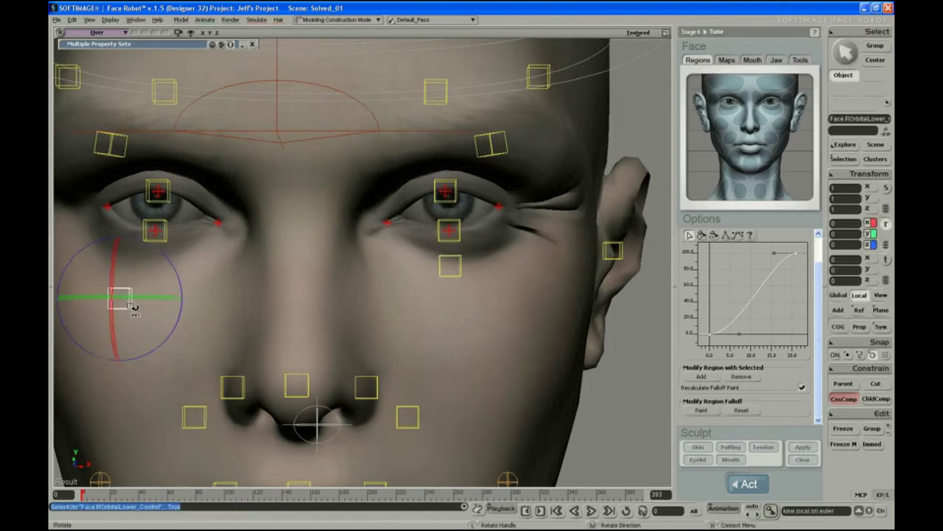
{"action": "key", "text": "v"}
{"action": "left_click_drag", "start_coordinate": [134, 305], "coordinate": [176, 242]}
Select the left and right lower orbital controls together.
{"action": "key", "text": "s"}
{"action": "right_click_drag", "start_coordinate": [292, 278], "coordinate": [305, 287]}
{"action": "right_click_drag", "start_coordinate": [462, 309], "coordinate": [451, 301]}
{"action": "key", "text": "space"}
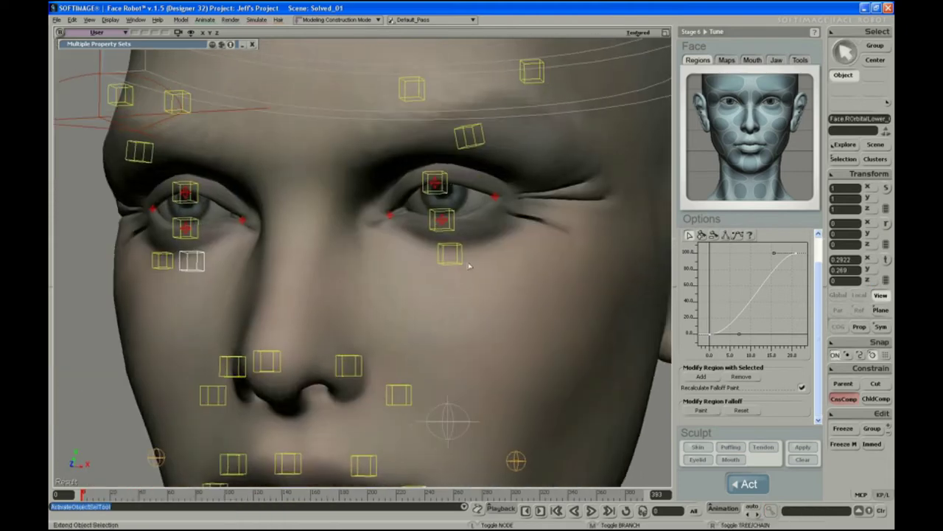
{"action": "left_click", "coordinate": [457, 267], "text": "shift"}
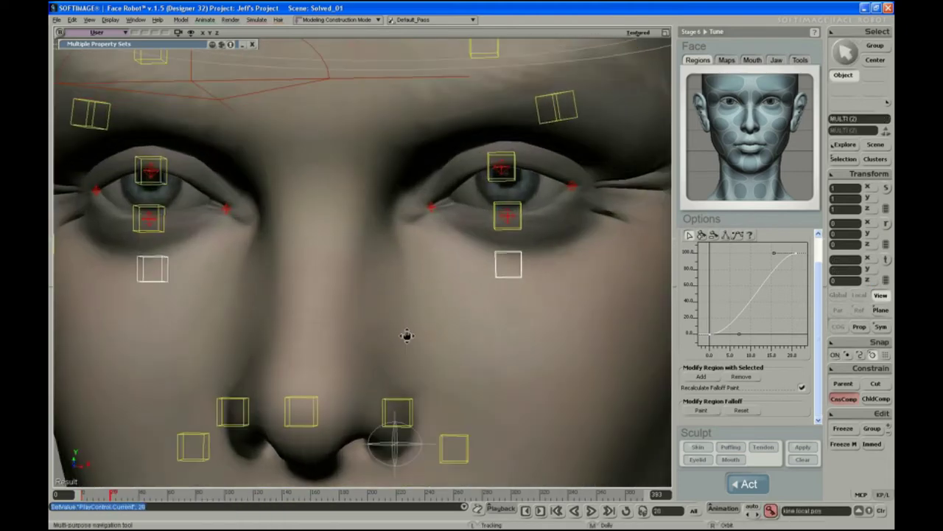
Set the strength of the left crow's feet region to 2.
{"action": "left_click_drag", "start_coordinate": [408, 337], "coordinate": [367, 351]}
{"action": "left_click", "coordinate": [791, 101]}
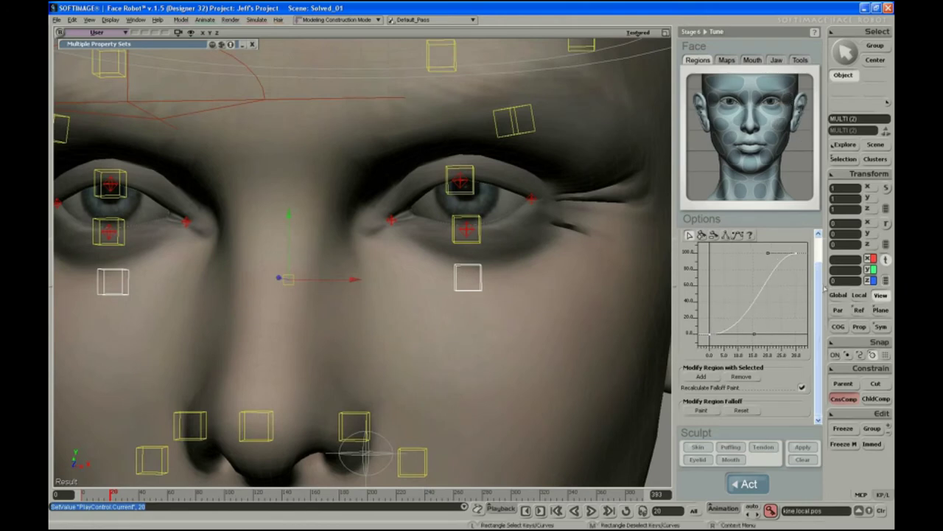
{"action": "scroll", "coordinate": [818, 291], "scroll_direction": "up", "scroll_amount": 2}
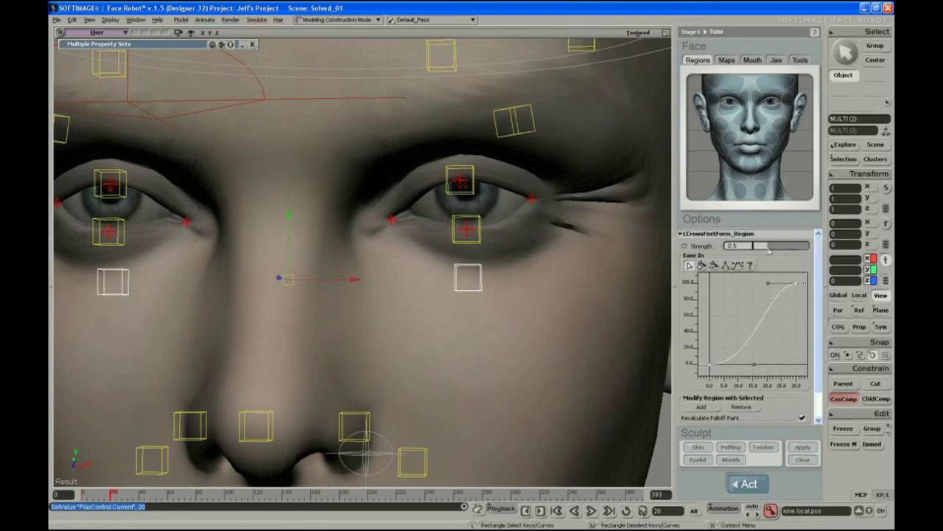
{"action": "left_click_drag", "start_coordinate": [760, 247], "coordinate": [820, 246]}
{"action": "key", "text": "s"}
{"action": "middle_click_drag", "start_coordinate": [414, 219], "coordinate": [372, 221]}
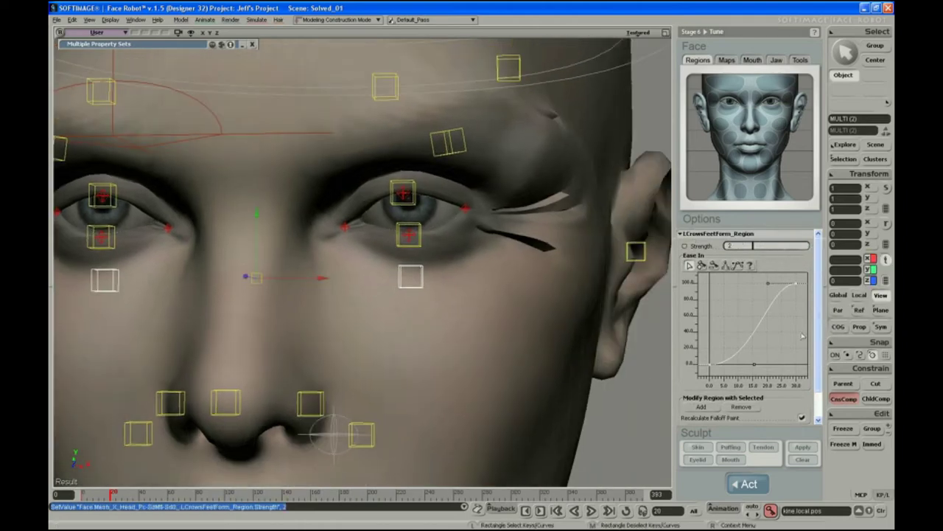
Turn off constraint compensation and hide the main command panel to widen the viewport.
{"action": "left_click", "coordinate": [844, 398]}
{"action": "left_click", "coordinate": [825, 287]}
Shorten the left crow's feet region's ease-in curve to end at about 6, and set its strength to 0.016.
{"action": "left_click", "coordinate": [864, 284]}
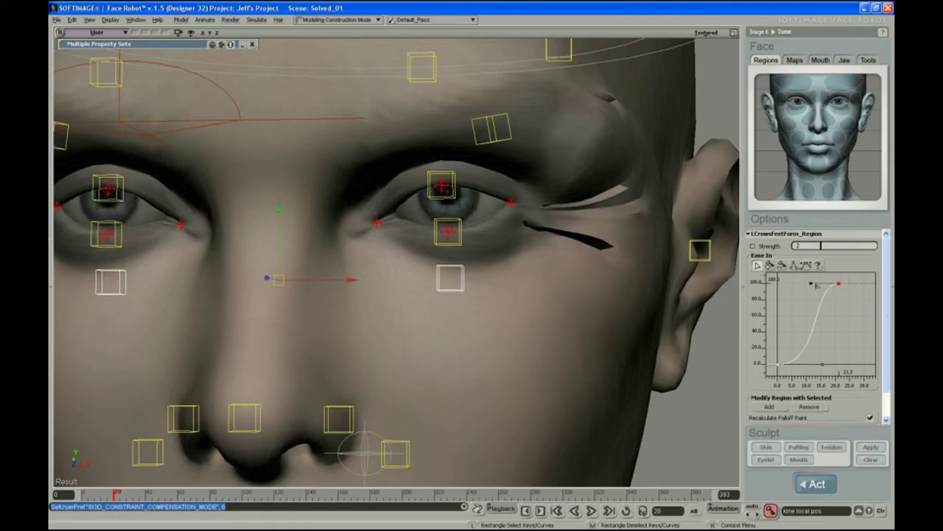
{"action": "right_click", "coordinate": [812, 285]}
{"action": "left_click", "coordinate": [820, 342]}
{"action": "left_click_drag", "start_coordinate": [823, 364], "coordinate": [797, 364]}
{"action": "left_click_drag", "start_coordinate": [831, 289], "coordinate": [812, 284]}
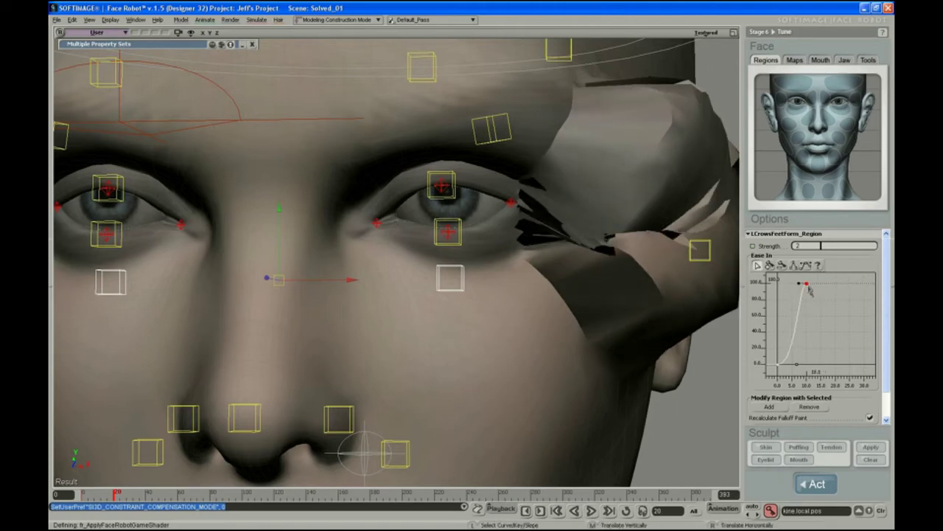
{"action": "mouse_move", "coordinate": [809, 290]}
{"action": "left_mouse_down"}
{"action": "mouse_move", "coordinate": [844, 285]}
{"action": "mouse_move", "coordinate": [822, 284]}
{"action": "left_mouse_up"}
{"action": "left_click_drag", "start_coordinate": [814, 363], "coordinate": [802, 364]}
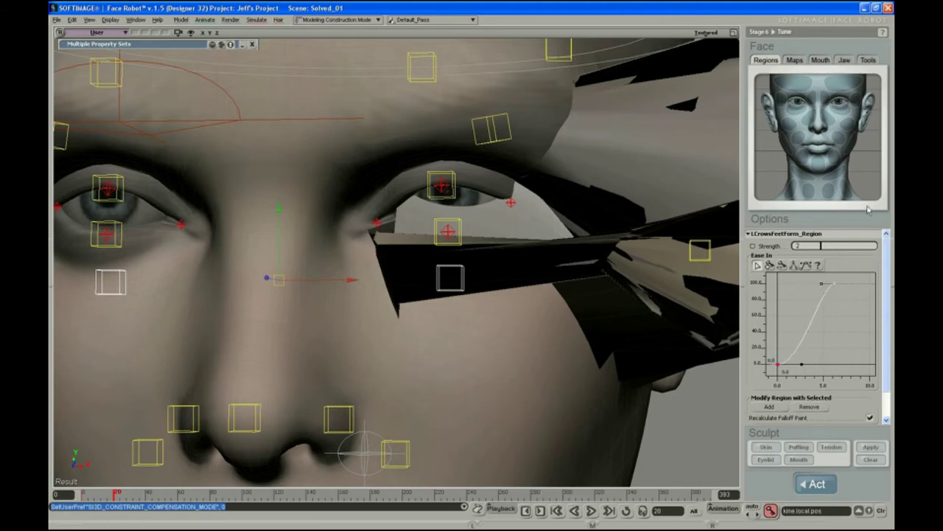
{"action": "left_click", "coordinate": [847, 247]}
{"action": "mouse_move", "coordinate": [847, 248]}
{"action": "left_mouse_down"}
{"action": "mouse_move", "coordinate": [822, 247]}
{"action": "mouse_move", "coordinate": [818, 262]}
{"action": "mouse_move", "coordinate": [837, 250]}
{"action": "left_mouse_up"}
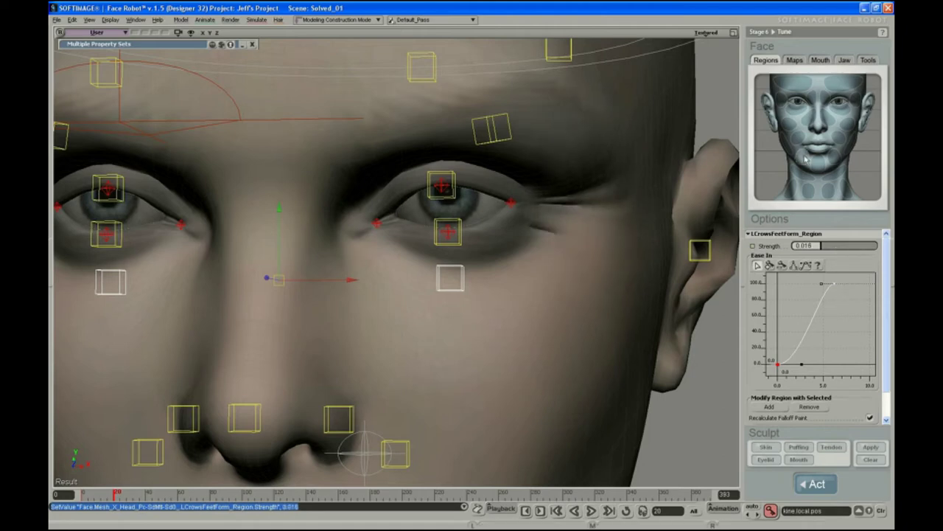
Move the end point of the right crow's feet region's ease-in curve inward to about 6.
{"action": "left_click", "coordinate": [779, 120]}
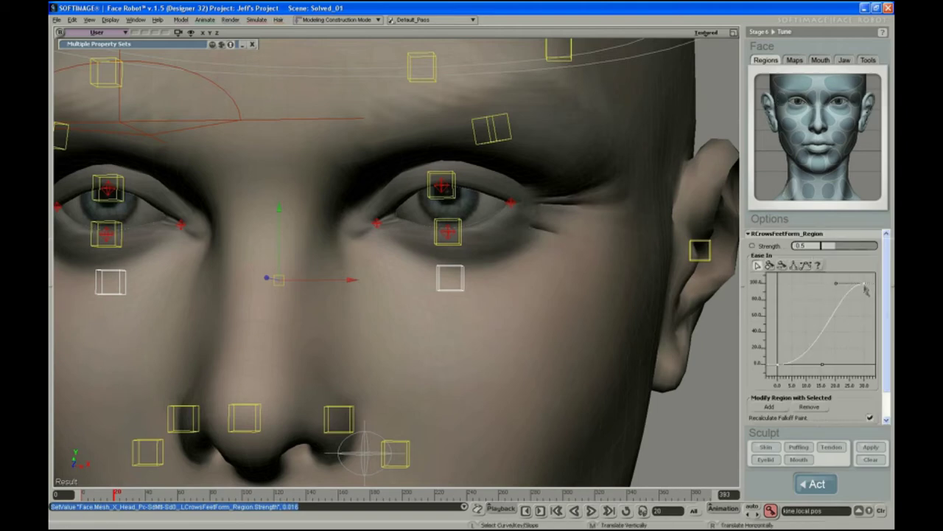
{"action": "left_click_drag", "start_coordinate": [864, 284], "coordinate": [794, 296]}
{"action": "key", "text": "a"}
Copy the left crow's feet region's ease-in curve and paste it over the right region's curve.
{"action": "left_click", "coordinate": [853, 98]}
{"action": "left_click_drag", "start_coordinate": [870, 277], "coordinate": [774, 383]}
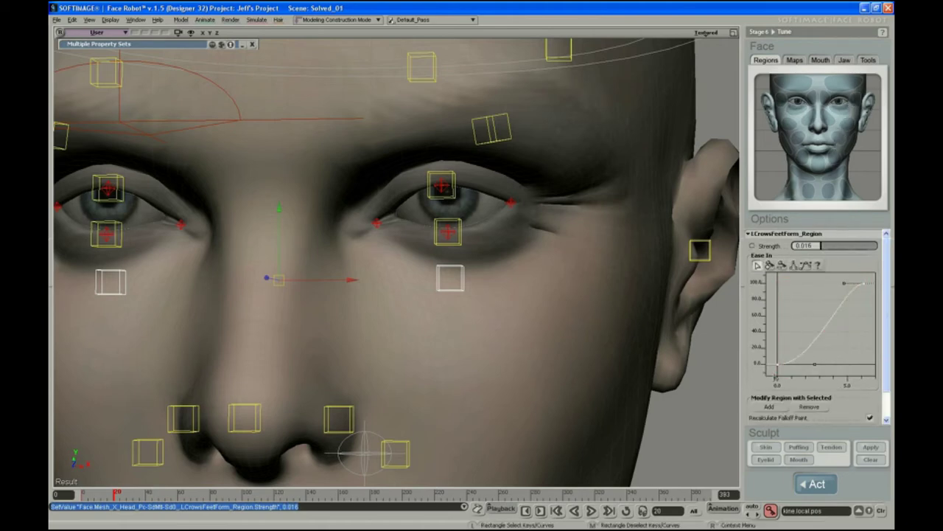
{"action": "left_click", "coordinate": [783, 99]}
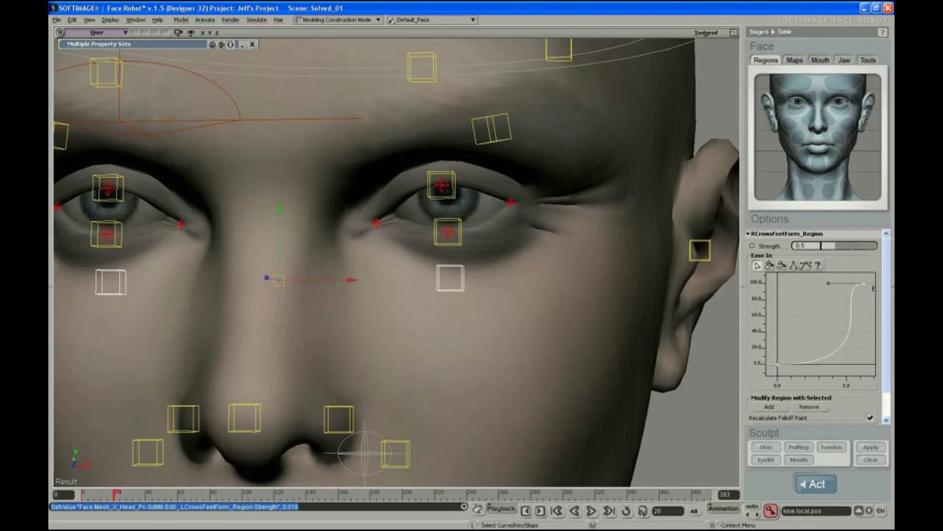
{"action": "left_click_drag", "start_coordinate": [868, 277], "coordinate": [774, 379]}
{"action": "key", "text": "ctrl+v"}
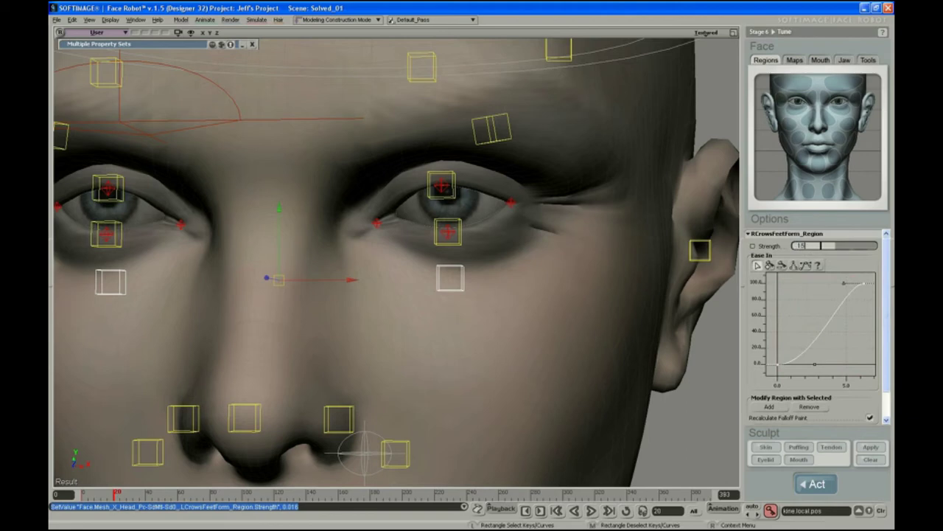
Set the right crow's feet region's strength to match the left region's 0.016.
{"action": "left_click_drag", "start_coordinate": [800, 245], "coordinate": [811, 248]}
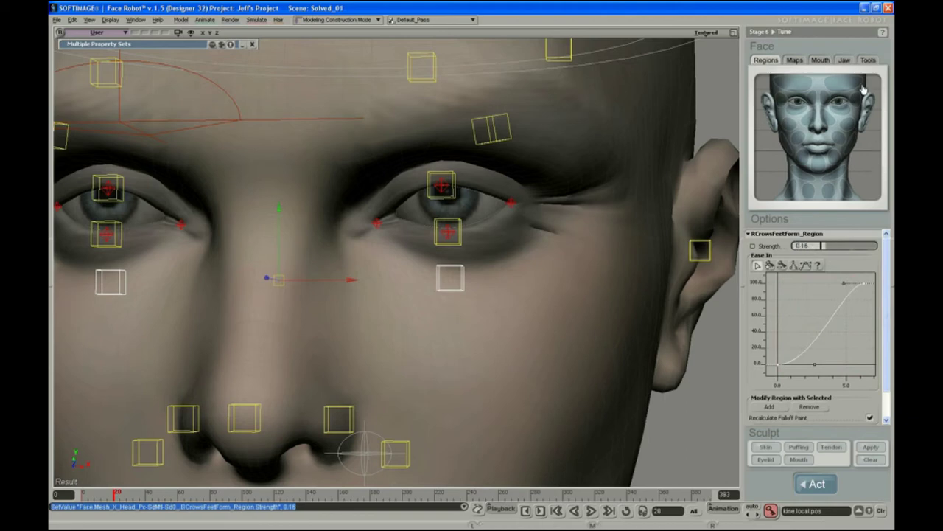
{"action": "left_click", "coordinate": [859, 106]}
{"action": "left_click", "coordinate": [785, 110]}
{"action": "type", "text": "0"}
{"action": "key", "text": "Return"}
Raise the left eye bag region's strength to 0.342 and shorten both tangent handles of its ease-in curve.
{"action": "left_click", "coordinate": [846, 122]}
{"action": "left_click_drag", "start_coordinate": [827, 252], "coordinate": [834, 255]}
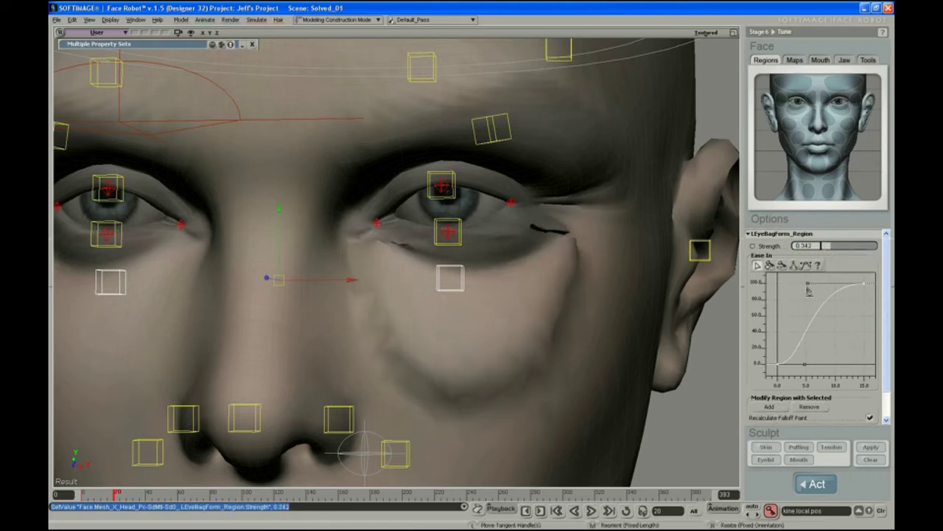
{"action": "left_click_drag", "start_coordinate": [807, 283], "coordinate": [854, 284]}
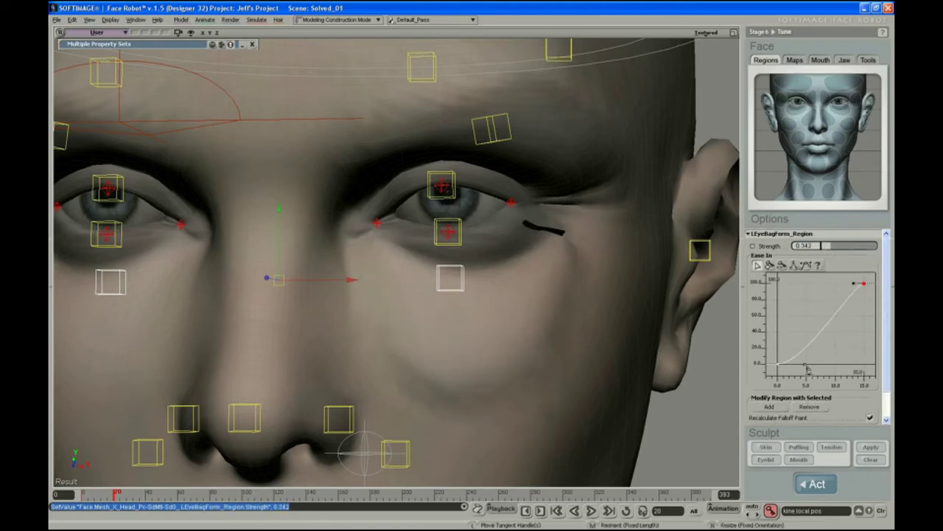
{"action": "left_click_drag", "start_coordinate": [805, 364], "coordinate": [795, 364]}
Move the end point of the left eye bag's ease-in curve to about 6.5 and shorten the starting tangent.
{"action": "left_click_drag", "start_coordinate": [854, 284], "coordinate": [813, 287]}
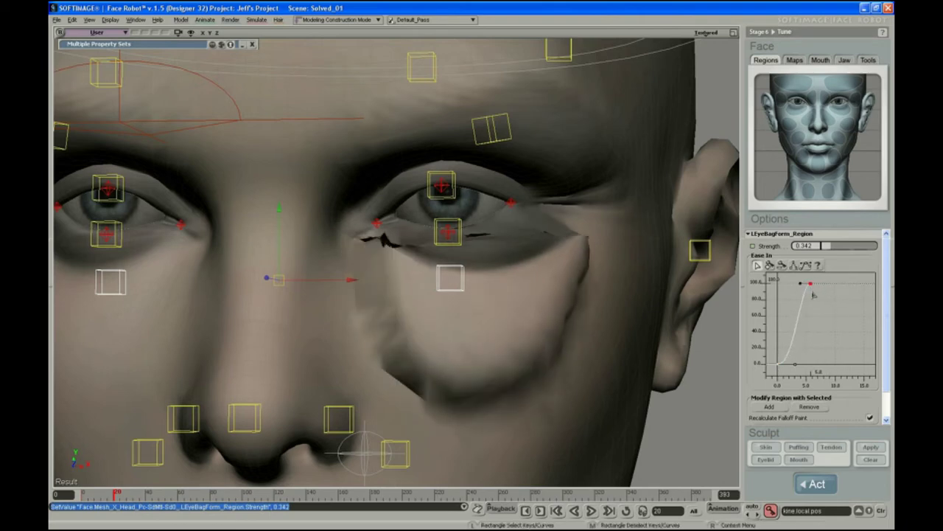
{"action": "key", "text": "a"}
{"action": "mouse_move", "coordinate": [870, 284]}
{"action": "left_mouse_down"}
{"action": "mouse_move", "coordinate": [849, 289]}
{"action": "mouse_move", "coordinate": [864, 288]}
{"action": "left_mouse_up"}
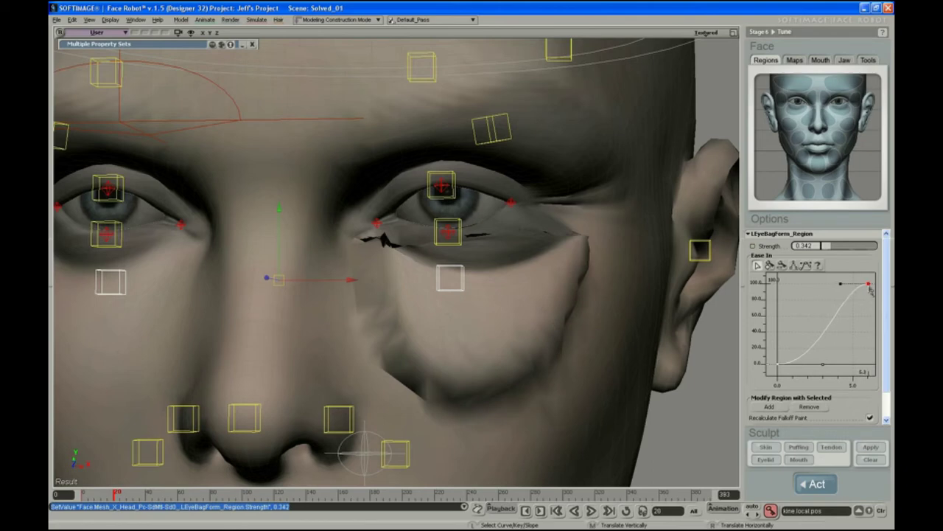
{"action": "left_click_drag", "start_coordinate": [871, 291], "coordinate": [877, 291]}
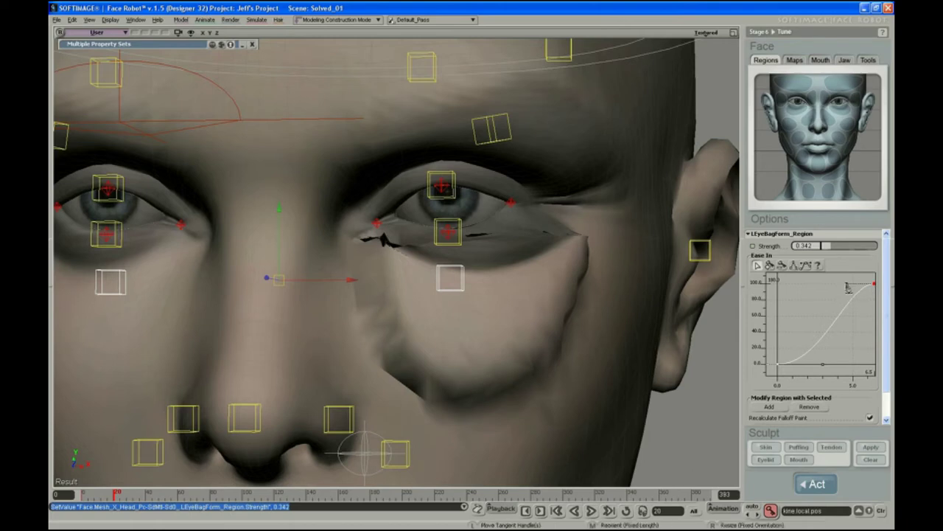
{"action": "left_click_drag", "start_coordinate": [822, 364], "coordinate": [810, 366]}
{"action": "key", "text": "a"}
Make the right eye bag region's ease-in curve match the left one, ending at about 6.5.
{"action": "left_click_drag", "start_coordinate": [867, 278], "coordinate": [823, 327]}
{"action": "left_click", "coordinate": [801, 115]}
{"action": "left_click_drag", "start_coordinate": [865, 284], "coordinate": [805, 304]}
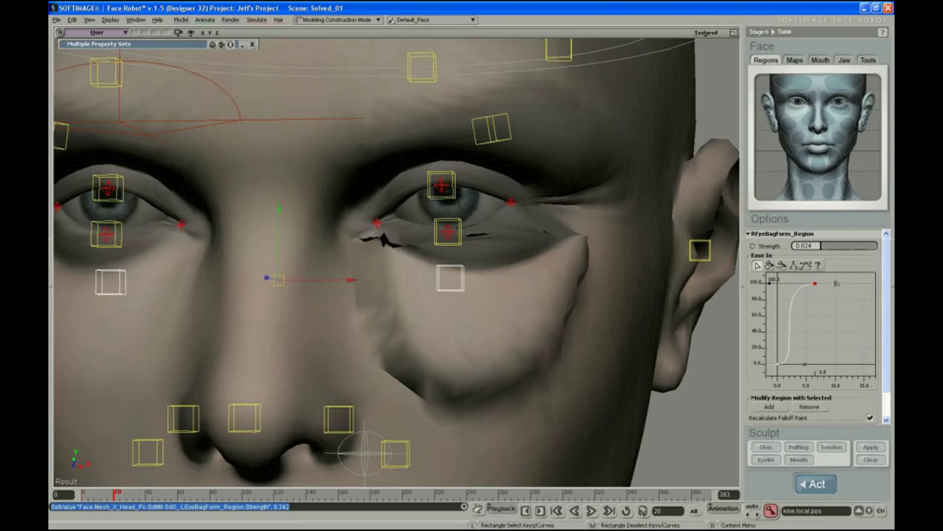
{"action": "left_click_drag", "start_coordinate": [836, 278], "coordinate": [768, 380]}
{"action": "key", "text": "ctrl+z"}
{"action": "key", "text": "a"}
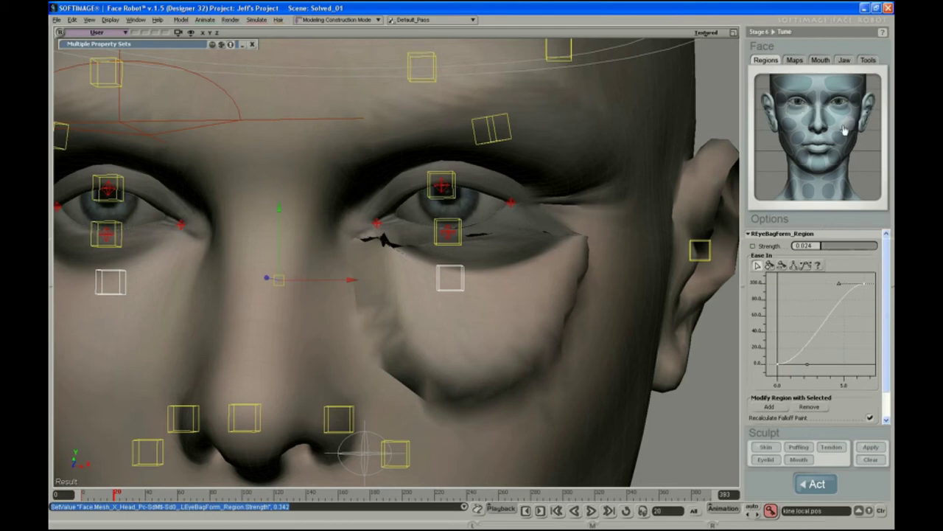
Set the strength of both the left and right eye bag regions to 0.045.
{"action": "left_click", "coordinate": [842, 115]}
{"action": "left_click_drag", "start_coordinate": [826, 246], "coordinate": [663, 273]}
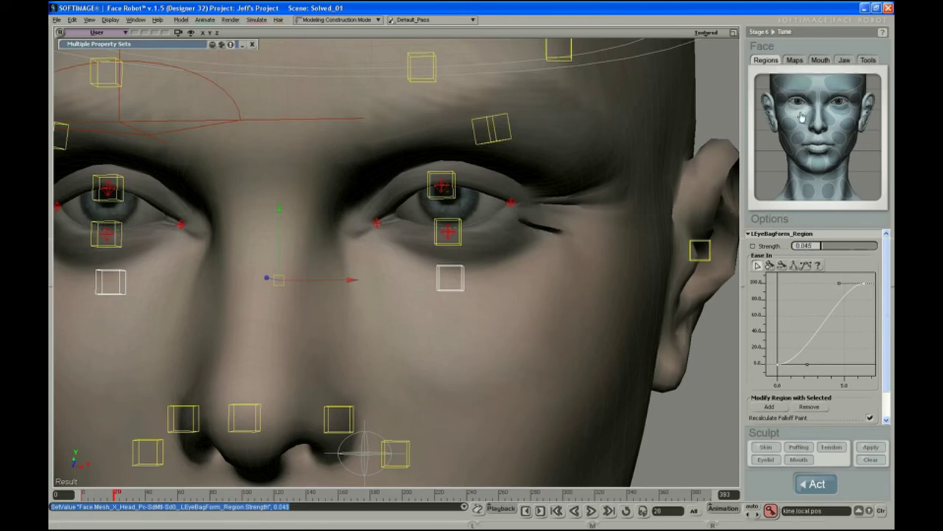
{"action": "left_click", "coordinate": [796, 116]}
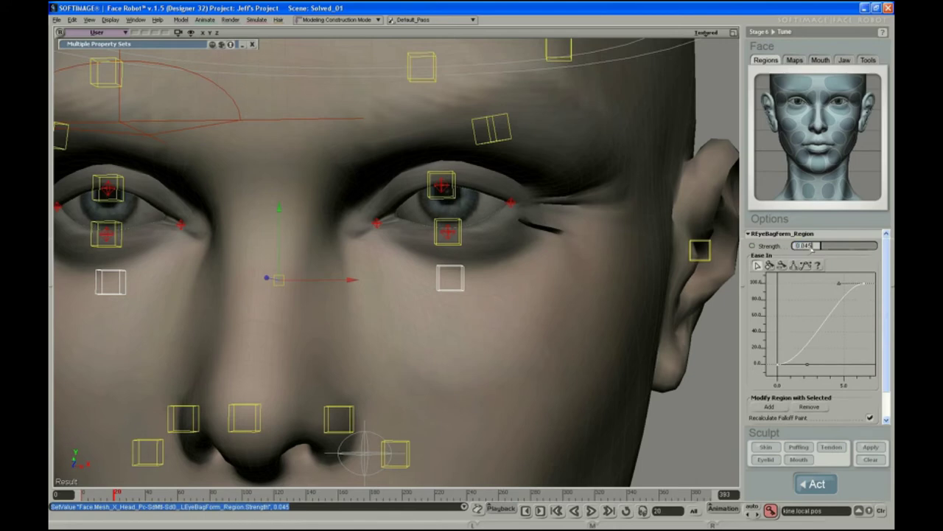
{"action": "key", "text": "Return"}
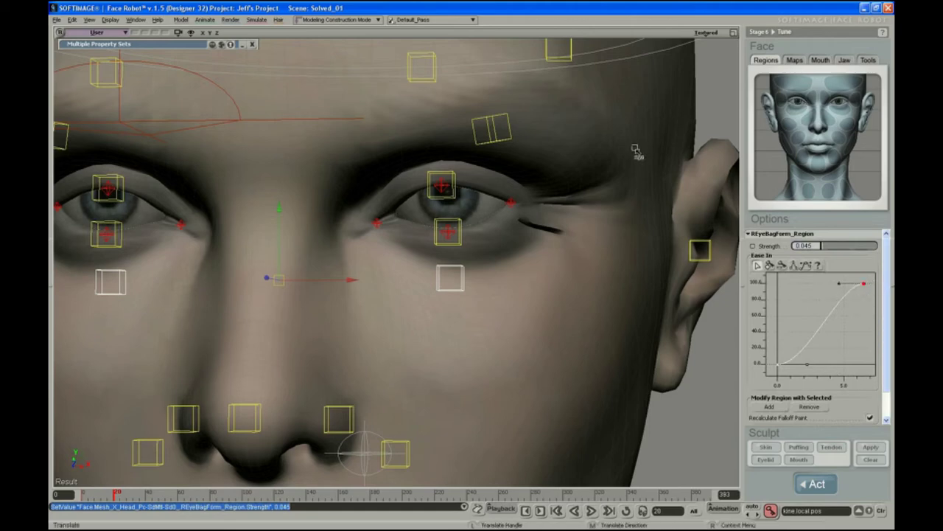
Examine the creases around both eyes from several angles and deselect the two controls below the eyes.
{"action": "key", "text": "s"}
{"action": "middle_click_drag", "start_coordinate": [462, 194], "coordinate": [483, 245]}
{"action": "right_click_drag", "start_coordinate": [483, 245], "coordinate": [495, 246]}
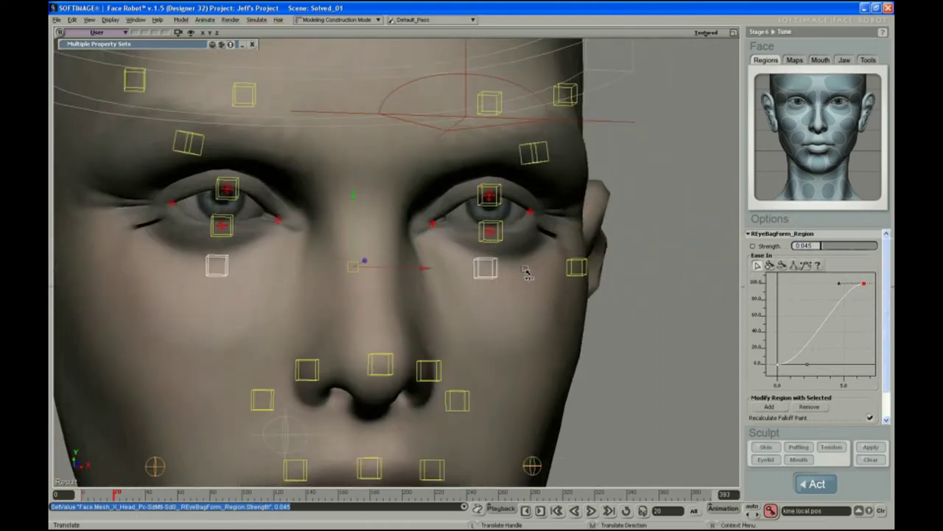
{"action": "key", "text": "s"}
{"action": "right_click_drag", "start_coordinate": [515, 268], "coordinate": [512, 264]}
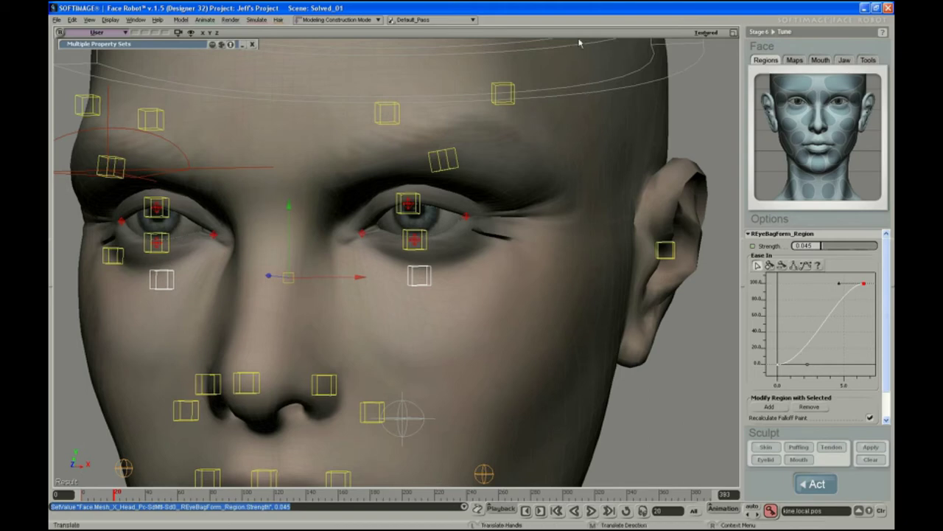
{"action": "key", "text": "s"}
{"action": "right_click_drag", "start_coordinate": [450, 274], "coordinate": [498, 279]}
{"action": "key", "text": "space"}
{"action": "left_click", "coordinate": [643, 374]}
Scrub the timeline around frame 20 to check how the crow's feet and eye bag creases deform.
{"action": "key", "text": "s"}
{"action": "middle_click_drag", "start_coordinate": [501, 295], "coordinate": [472, 279]}
{"action": "left_click_drag", "start_coordinate": [472, 278], "coordinate": [469, 265]}
{"action": "right_click_drag", "start_coordinate": [469, 265], "coordinate": [456, 268]}
{"action": "mouse_move", "coordinate": [104, 493]}
{"action": "left_mouse_down"}
{"action": "mouse_move", "coordinate": [84, 493]}
{"action": "mouse_move", "coordinate": [128, 501]}
{"action": "mouse_move", "coordinate": [114, 501]}
{"action": "left_mouse_up"}
{"action": "key", "text": "s"}
{"action": "right_click_drag", "start_coordinate": [508, 277], "coordinate": [339, 241]}
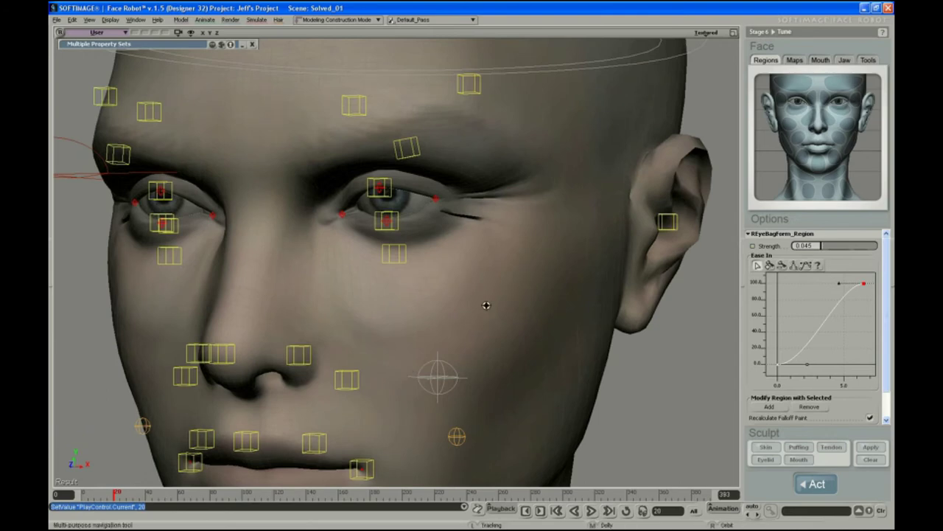
{"action": "key", "text": "alt+z"}
{"action": "left_click", "coordinate": [106, 493]}
{"action": "mouse_move", "coordinate": [106, 495]}
{"action": "left_mouse_down"}
{"action": "mouse_move", "coordinate": [96, 495]}
{"action": "mouse_move", "coordinate": [112, 507]}
{"action": "left_mouse_up"}
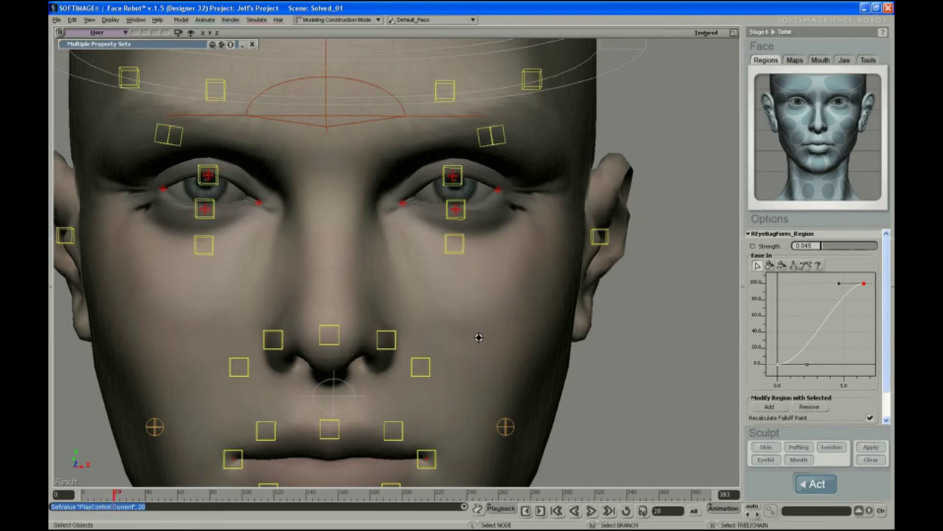
Start painting the left crow's feet region's falloff and set the brush opacity to 100.
{"action": "scroll", "coordinate": [538, 295], "scroll_direction": "up", "scroll_amount": 4}
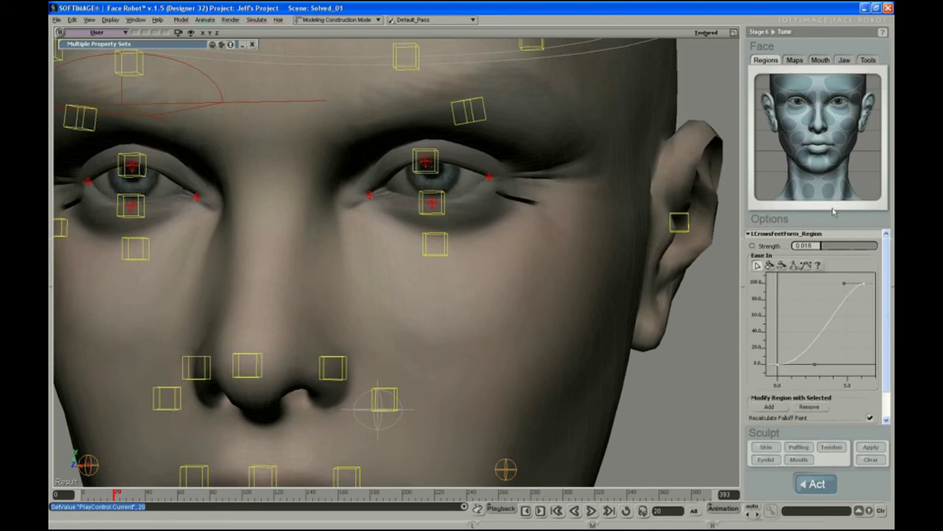
{"action": "scroll", "coordinate": [827, 402], "scroll_direction": "down", "scroll_amount": 1}
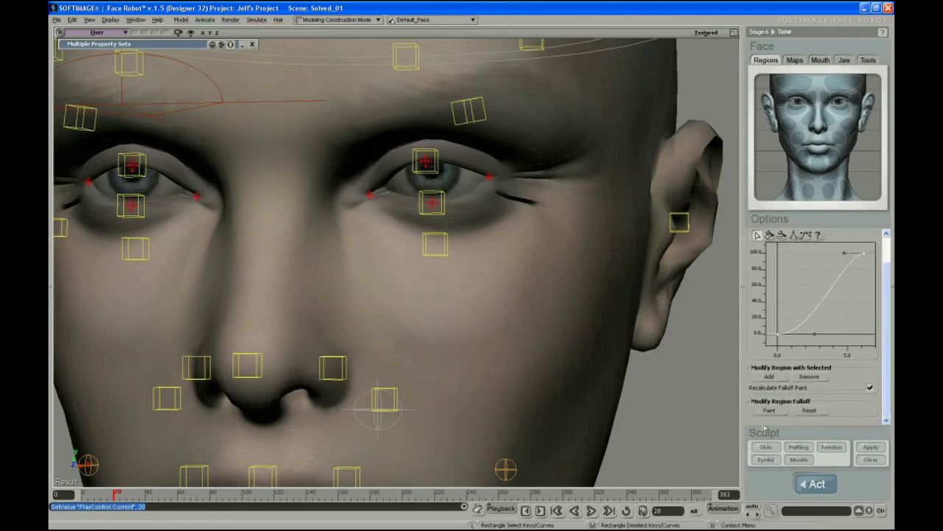
{"action": "left_click", "coordinate": [770, 411]}
{"action": "key", "text": "s"}
{"action": "middle_click_drag", "start_coordinate": [592, 190], "coordinate": [577, 228]}
{"action": "right_click_drag", "start_coordinate": [577, 227], "coordinate": [545, 132]}
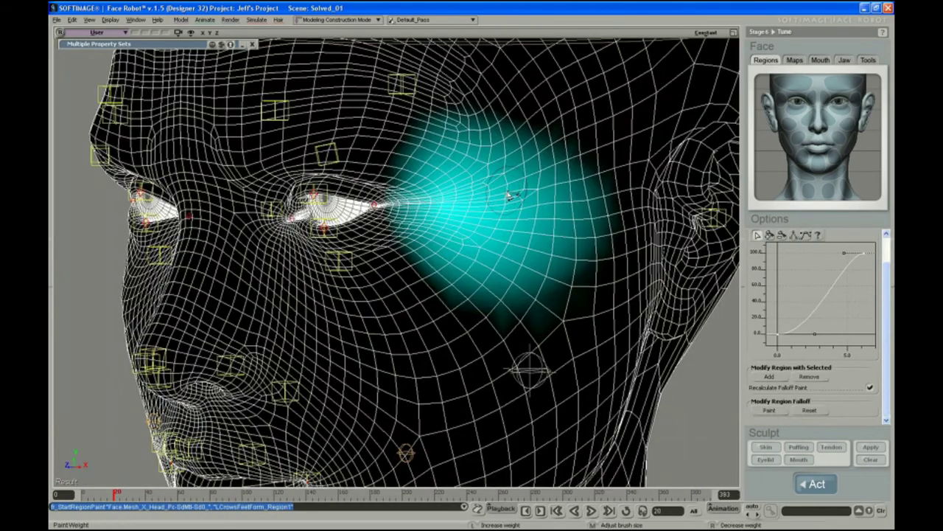
{"action": "left_click_drag", "start_coordinate": [429, 127], "coordinate": [514, 158]}
{"action": "key", "text": "ctrl+w"}
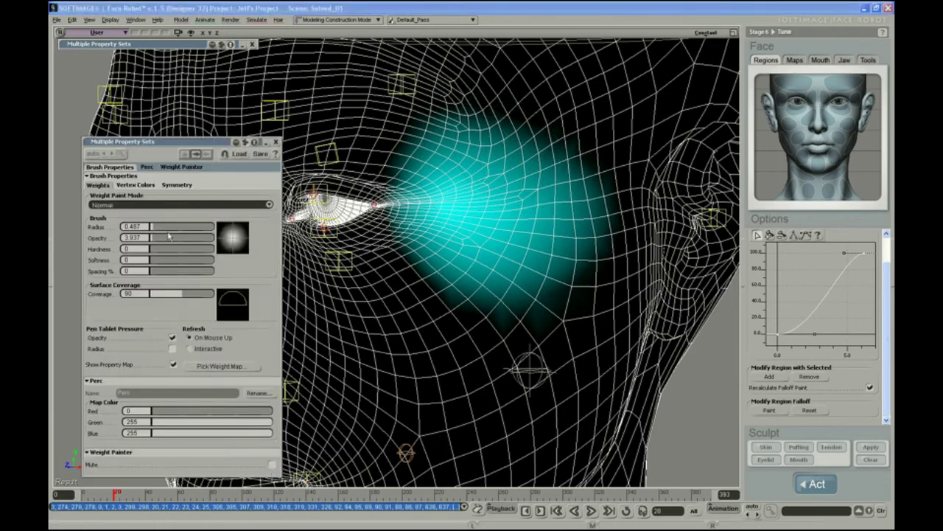
{"action": "left_click_drag", "start_coordinate": [165, 238], "coordinate": [215, 241]}
Erase the outlying falloff weights of the left crow's feet region and smooth its upper edge.
{"action": "mouse_move", "coordinate": [414, 122]}
{"action": "right_mouse_down"}
{"action": "mouse_move", "coordinate": [594, 171]}
{"action": "mouse_move", "coordinate": [474, 320]}
{"action": "mouse_move", "coordinate": [406, 273]}
{"action": "mouse_move", "coordinate": [450, 221]}
{"action": "mouse_move", "coordinate": [419, 186]}
{"action": "right_mouse_up"}
{"action": "mouse_move", "coordinate": [419, 187]}
{"action": "left_mouse_down"}
{"action": "mouse_move", "coordinate": [442, 148]}
{"action": "mouse_move", "coordinate": [483, 193]}
{"action": "left_mouse_up"}
{"action": "key", "text": "super"}
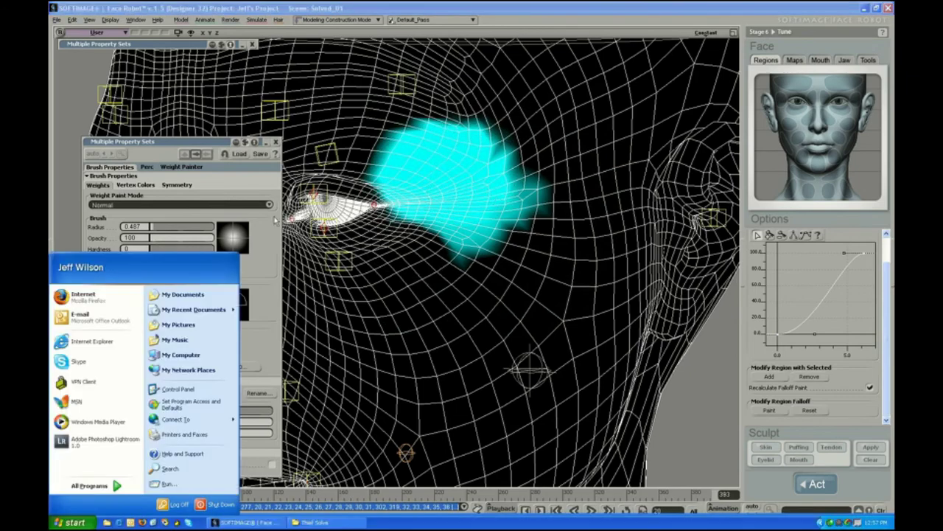
{"action": "key", "text": "Escape"}
{"action": "key", "text": "ctrl+z"}
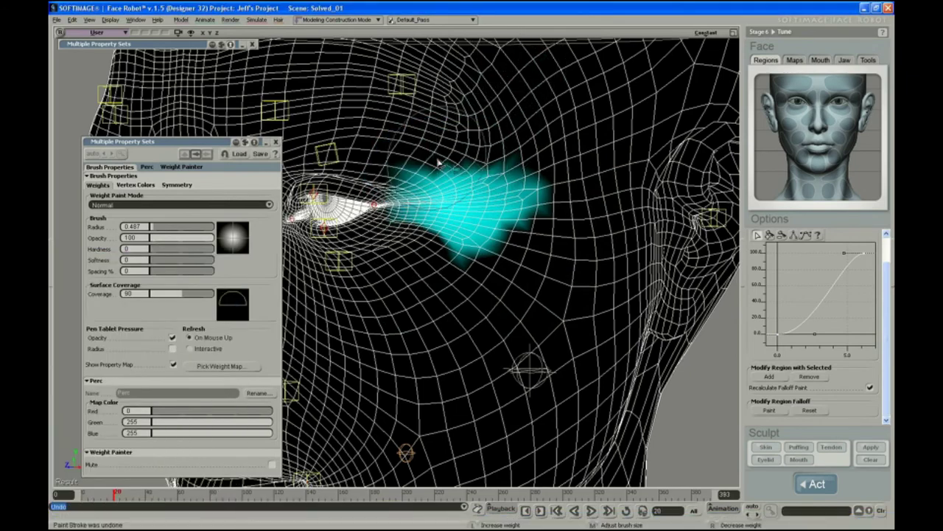
{"action": "mouse_move", "coordinate": [402, 157]}
{"action": "left_mouse_down", "text": "shift"}
{"action": "mouse_move", "coordinate": [465, 168]}
{"action": "mouse_move", "coordinate": [442, 266]}
{"action": "mouse_move", "coordinate": [421, 247]}
{"action": "mouse_move", "coordinate": [545, 156]}
{"action": "left_mouse_up", "text": "shift"}
Paint away the outer falloff weights of the right crow's feet region, leaving a smaller soft area beside the eye.
{"action": "key", "text": "s"}
{"action": "right_click_drag", "start_coordinate": [520, 299], "coordinate": [549, 305]}
{"action": "key", "text": "s"}
{"action": "right_click_drag", "start_coordinate": [475, 286], "coordinate": [561, 282]}
{"action": "key", "text": "s"}
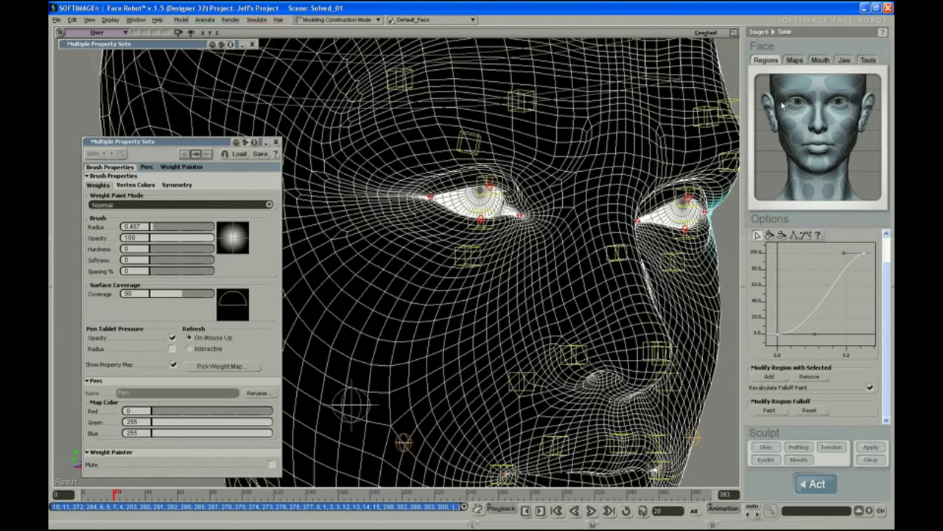
{"action": "left_click", "coordinate": [768, 410]}
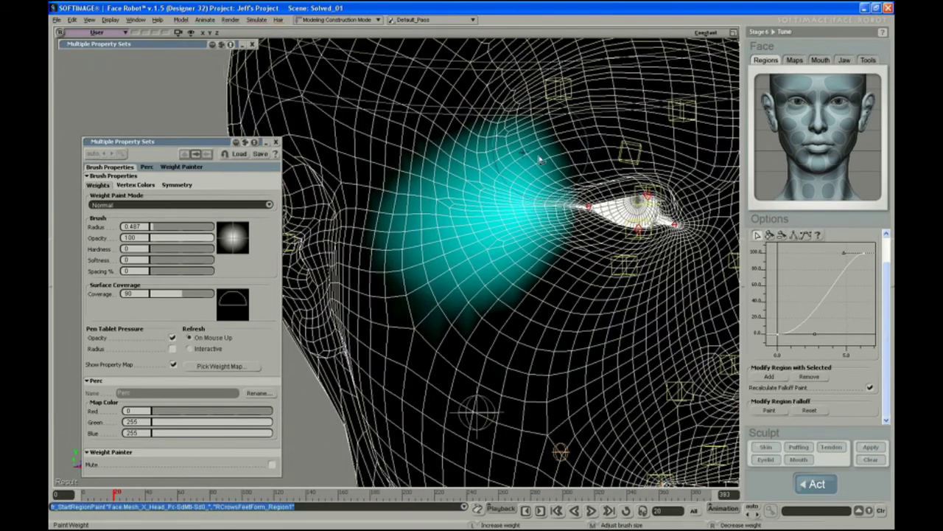
{"action": "mouse_move", "coordinate": [539, 160]}
{"action": "right_mouse_down"}
{"action": "mouse_move", "coordinate": [413, 148]}
{"action": "mouse_move", "coordinate": [383, 280]}
{"action": "mouse_move", "coordinate": [562, 295]}
{"action": "mouse_move", "coordinate": [380, 259]}
{"action": "mouse_move", "coordinate": [435, 250]}
{"action": "mouse_move", "coordinate": [550, 261]}
{"action": "right_mouse_up"}
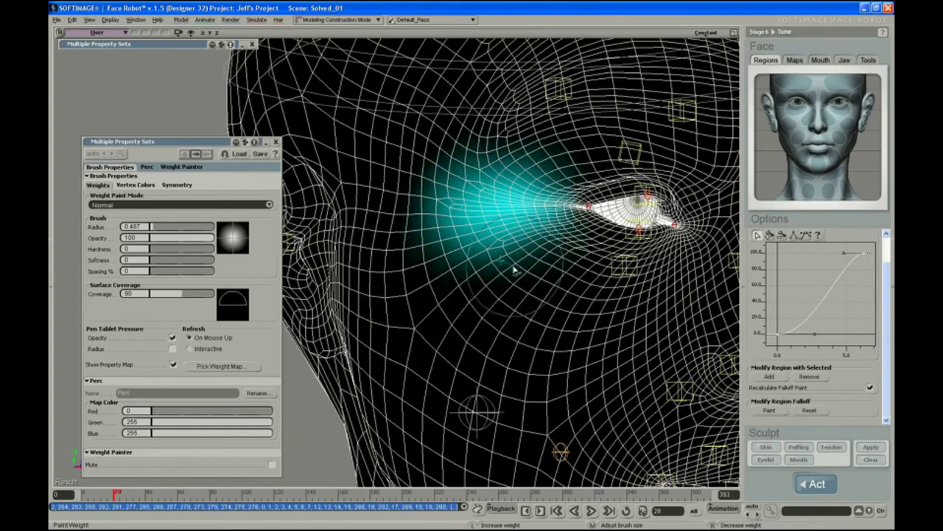
{"action": "key", "text": "Escape"}
Trim the edges of the right eye bag region's falloff and smooth the weights toward the outer eye corner.
{"action": "left_click", "coordinate": [797, 112]}
{"action": "left_click", "coordinate": [770, 411]}
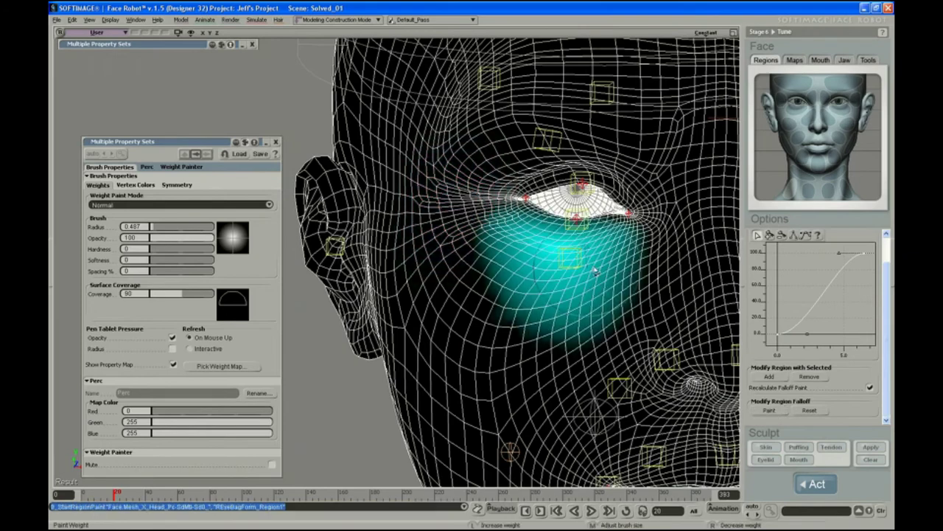
{"action": "key", "text": "s"}
{"action": "mouse_move", "coordinate": [580, 233]}
{"action": "left_mouse_down"}
{"action": "mouse_move", "coordinate": [511, 242]}
{"action": "mouse_move", "coordinate": [515, 273]}
{"action": "left_mouse_up"}
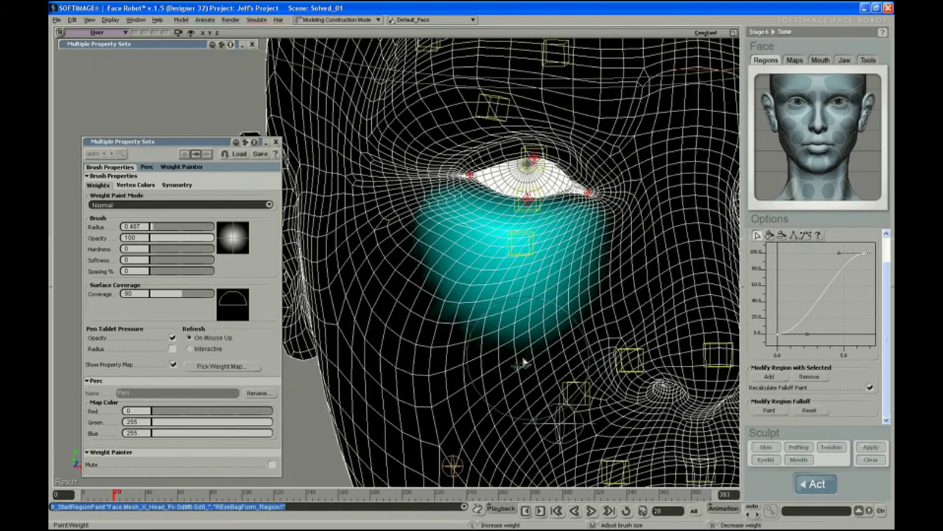
{"action": "mouse_move", "coordinate": [622, 261]}
{"action": "right_mouse_down"}
{"action": "mouse_move", "coordinate": [625, 280]}
{"action": "mouse_move", "coordinate": [516, 332]}
{"action": "mouse_move", "coordinate": [379, 268]}
{"action": "mouse_move", "coordinate": [648, 331]}
{"action": "mouse_move", "coordinate": [601, 171]}
{"action": "mouse_move", "coordinate": [451, 165]}
{"action": "right_mouse_up"}
{"action": "mouse_move", "coordinate": [446, 200]}
{"action": "left_mouse_down", "text": "shift"}
{"action": "mouse_move", "coordinate": [520, 313]}
{"action": "mouse_move", "coordinate": [573, 239]}
{"action": "mouse_move", "coordinate": [390, 197]}
{"action": "left_mouse_up", "text": "shift"}
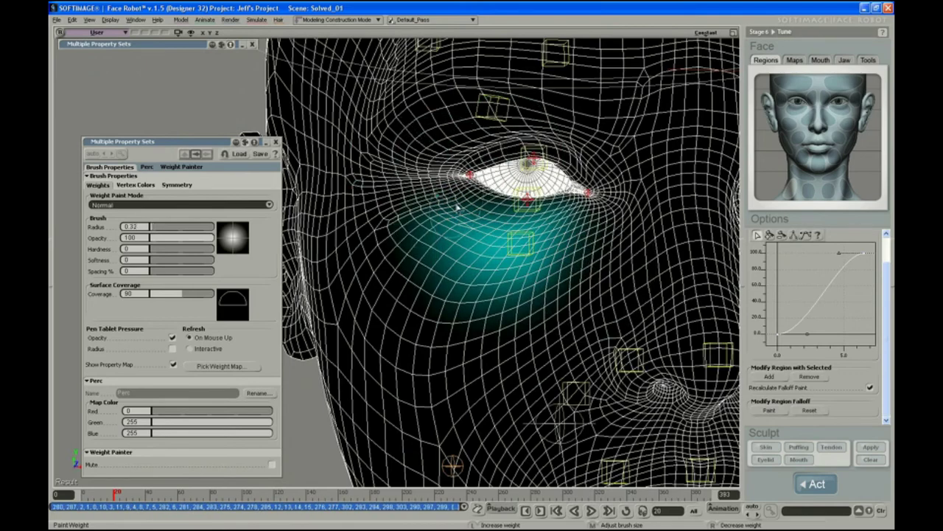
Lower the brush opacity to 19.685 and build up the right eye bag's weights directly beneath the lower eyelid.
{"action": "left_click", "coordinate": [163, 238]}
{"action": "mouse_move", "coordinate": [458, 196]}
{"action": "left_mouse_down"}
{"action": "mouse_move", "coordinate": [520, 219]}
{"action": "mouse_move", "coordinate": [460, 204]}
{"action": "mouse_move", "coordinate": [479, 212]}
{"action": "mouse_move", "coordinate": [545, 219]}
{"action": "mouse_move", "coordinate": [457, 217]}
{"action": "mouse_move", "coordinate": [516, 225]}
{"action": "mouse_move", "coordinate": [442, 236]}
{"action": "mouse_move", "coordinate": [497, 255]}
{"action": "left_mouse_up"}
{"action": "left_click_drag", "start_coordinate": [533, 212], "coordinate": [572, 283]}
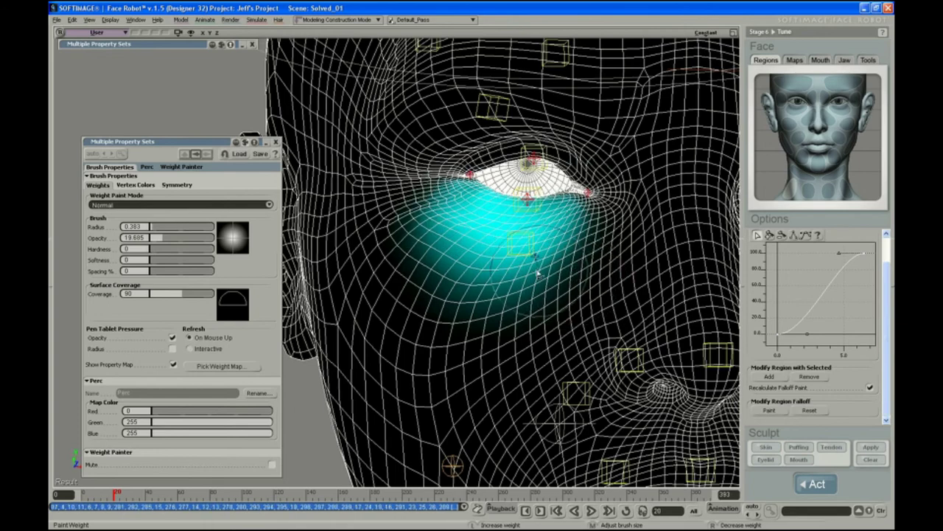
Set the brush opacity to 100, extend the right eye bag's weights toward the temple, and trim their edges.
{"action": "left_click_drag", "start_coordinate": [160, 238], "coordinate": [255, 249]}
{"action": "mouse_move", "coordinate": [378, 213]}
{"action": "left_mouse_down"}
{"action": "mouse_move", "coordinate": [390, 222]}
{"action": "mouse_move", "coordinate": [402, 265]}
{"action": "left_mouse_up"}
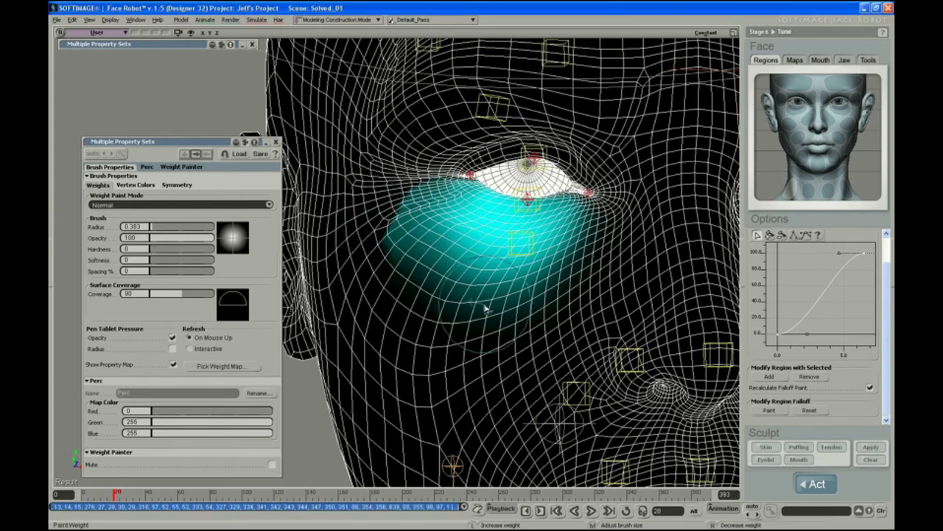
{"action": "mouse_move", "coordinate": [360, 227]}
{"action": "right_mouse_down"}
{"action": "mouse_move", "coordinate": [398, 229]}
{"action": "mouse_move", "coordinate": [417, 266]}
{"action": "right_mouse_up"}
{"action": "key", "text": "s"}
{"action": "right_click_drag", "start_coordinate": [501, 307], "coordinate": [528, 305]}
{"action": "mouse_move", "coordinate": [528, 307]}
{"action": "middle_mouse_down"}
{"action": "mouse_move", "coordinate": [533, 243]}
{"action": "mouse_move", "coordinate": [533, 274]}
{"action": "mouse_move", "coordinate": [564, 288]}
{"action": "middle_mouse_up"}
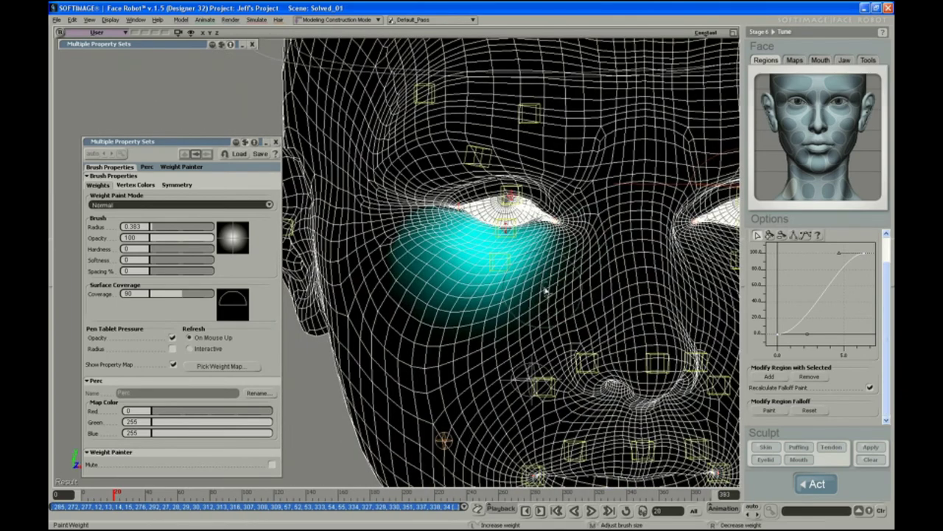
{"action": "mouse_move", "coordinate": [565, 244]}
{"action": "right_mouse_down"}
{"action": "mouse_move", "coordinate": [496, 302]}
{"action": "mouse_move", "coordinate": [535, 303]}
{"action": "mouse_move", "coordinate": [537, 269]}
{"action": "right_mouse_up"}
Start painting the left eye bag region's falloff and trim its inner and lower edges.
{"action": "key", "text": "s"}
{"action": "left_click_drag", "start_coordinate": [537, 269], "coordinate": [501, 283]}
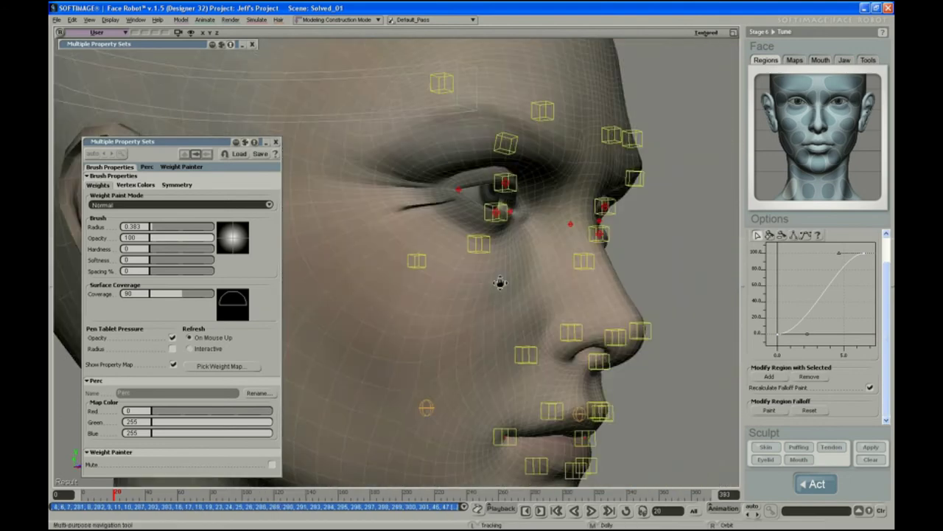
{"action": "right_click_drag", "start_coordinate": [501, 282], "coordinate": [453, 286]}
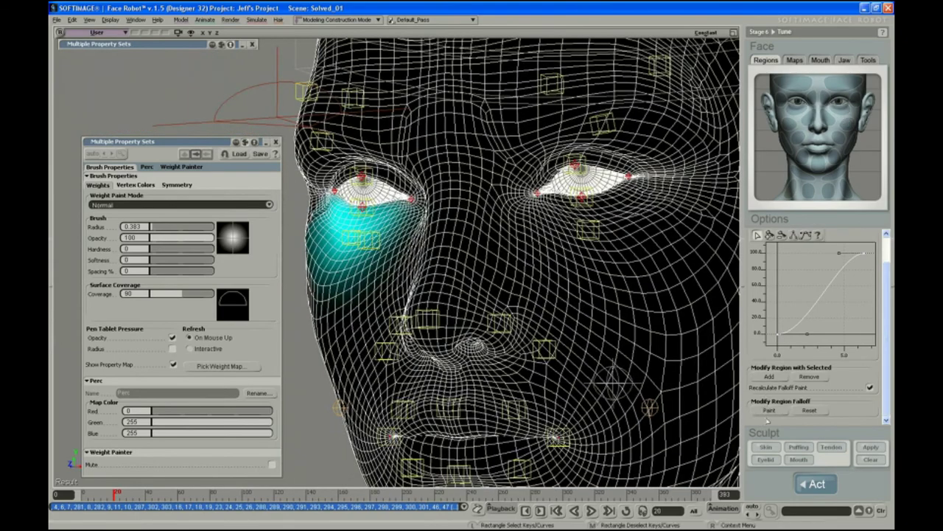
{"action": "key", "text": "s"}
{"action": "mouse_move", "coordinate": [539, 259]}
{"action": "right_mouse_down"}
{"action": "mouse_move", "coordinate": [508, 250]}
{"action": "mouse_move", "coordinate": [529, 256]}
{"action": "right_mouse_up"}
{"action": "right_click_drag", "start_coordinate": [466, 212], "coordinate": [491, 282]}
{"action": "right_click_drag", "start_coordinate": [607, 262], "coordinate": [603, 193]}
Extend the left eye bag's weights outward over the cheekbone and up to the outer eye corner.
{"action": "left_click_drag", "start_coordinate": [605, 244], "coordinate": [636, 262]}
{"action": "mouse_move", "coordinate": [587, 208]}
{"action": "left_mouse_down"}
{"action": "mouse_move", "coordinate": [590, 168]}
{"action": "mouse_move", "coordinate": [639, 191]}
{"action": "mouse_move", "coordinate": [605, 179]}
{"action": "left_mouse_up"}
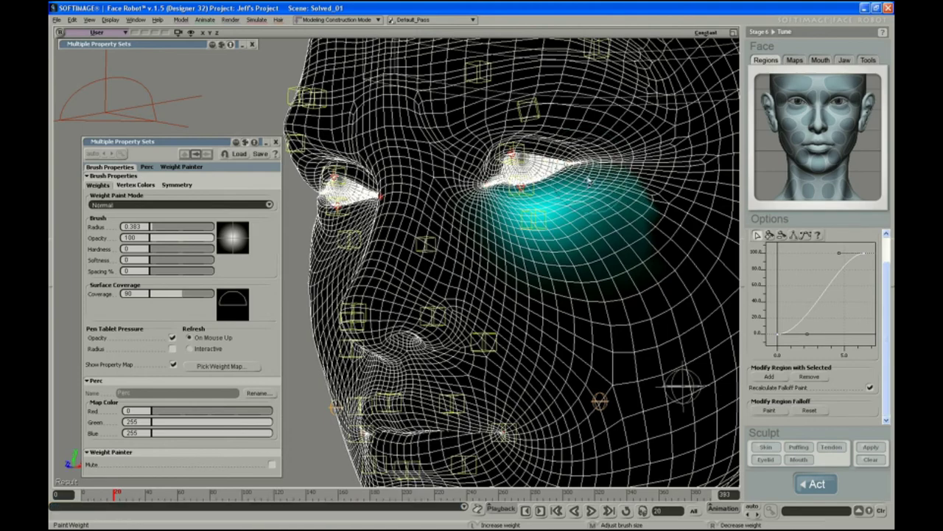
{"action": "key", "text": "s"}
{"action": "right_click_drag", "start_coordinate": [442, 299], "coordinate": [543, 293]}
{"action": "key", "text": "s"}
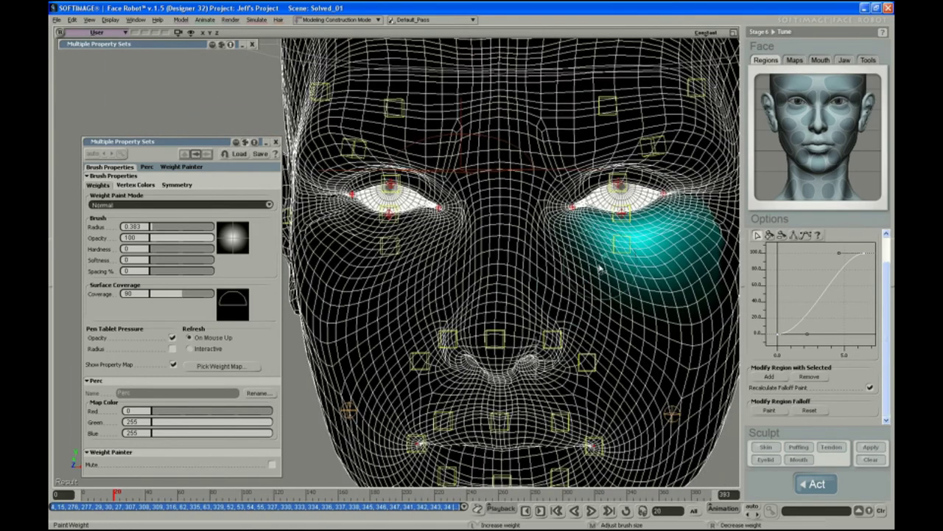
{"action": "key", "text": "s"}
{"action": "middle_click_drag", "start_coordinate": [560, 269], "coordinate": [560, 217]}
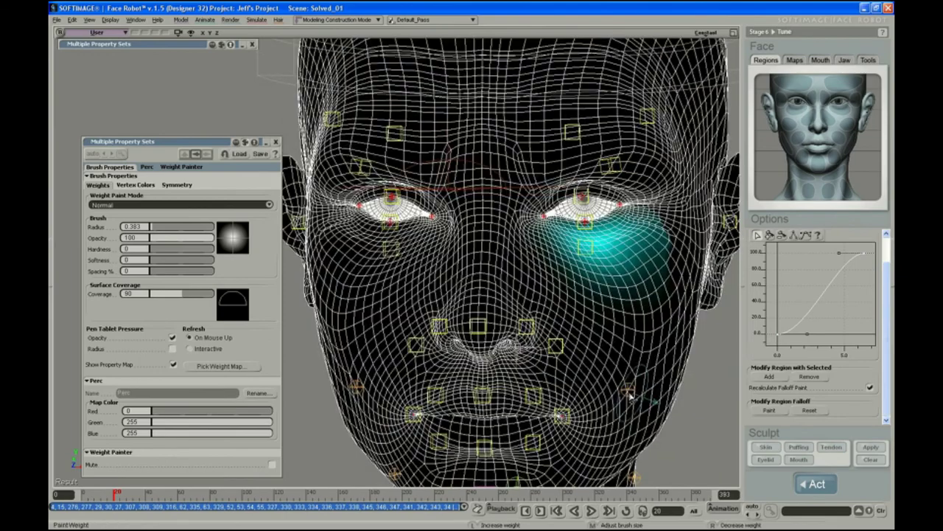
Switch to painting the wrinkle map with a brush opacity of 11.024 and turn on symmetry.
{"action": "key", "text": "space"}
{"action": "middle_click_drag", "start_coordinate": [587, 270], "coordinate": [539, 261]}
{"action": "mouse_move", "coordinate": [550, 278]}
{"action": "right_mouse_down"}
{"action": "mouse_move", "coordinate": [572, 267]}
{"action": "mouse_move", "coordinate": [551, 278]}
{"action": "right_mouse_up"}
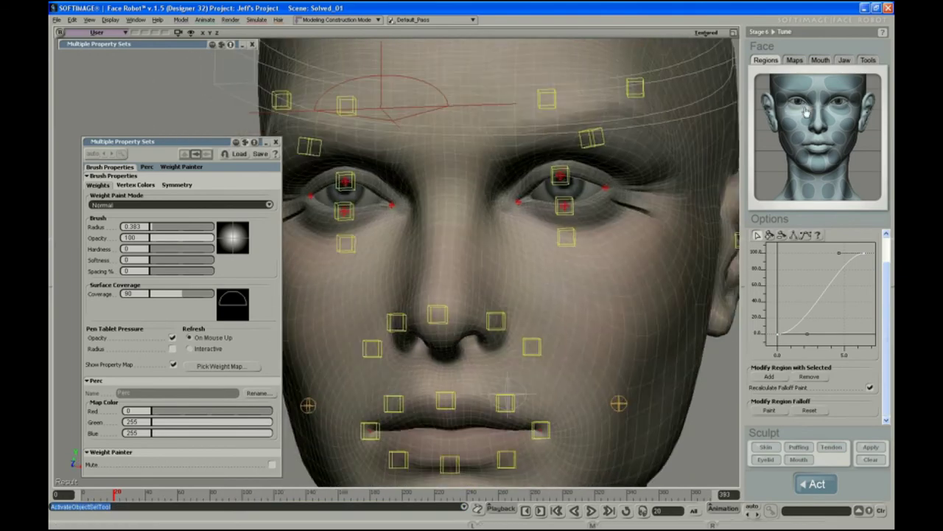
{"action": "left_click", "coordinate": [794, 61]}
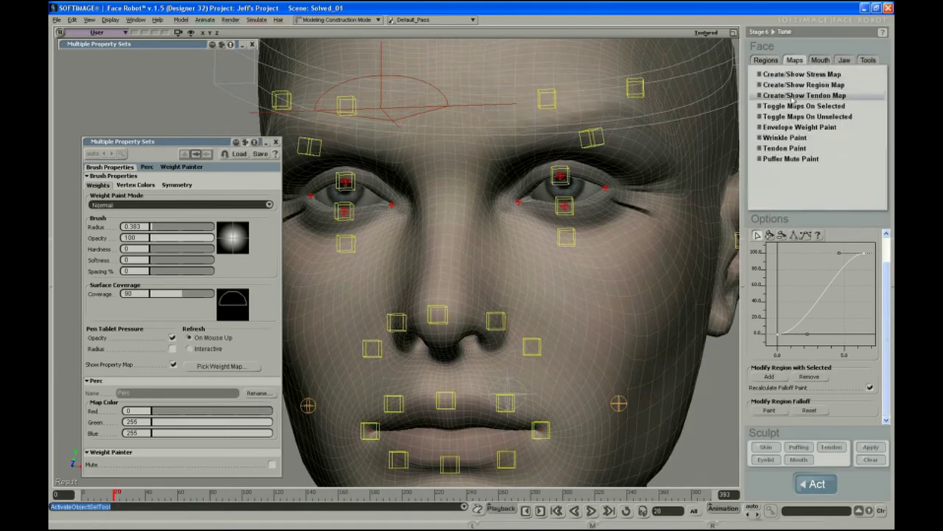
{"action": "left_click", "coordinate": [785, 137]}
{"action": "right_click_drag", "start_coordinate": [633, 255], "coordinate": [218, 248]}
{"action": "left_click_drag", "start_coordinate": [165, 242], "coordinate": [156, 241]}
{"action": "left_click", "coordinate": [892, 274]}
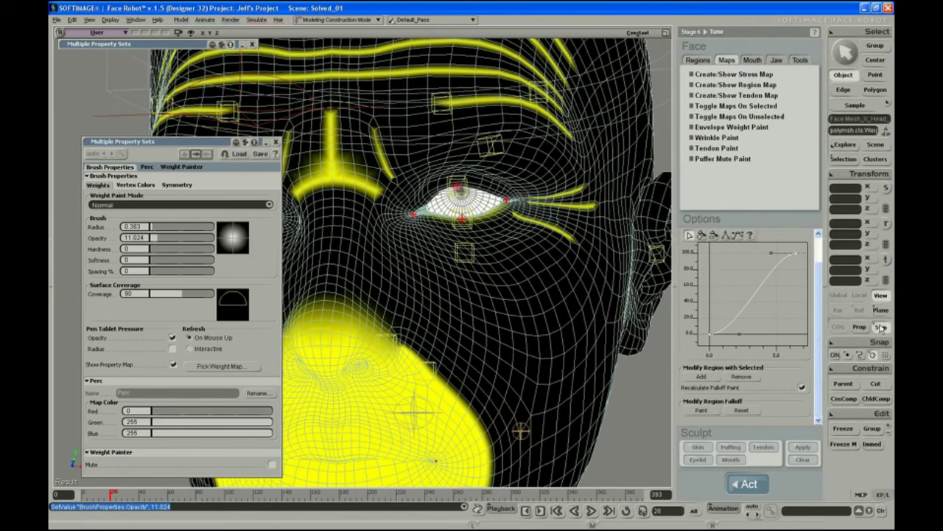
Touch up the crow's-feet wrinkle weights beside the outer corner of the left eye.
{"action": "mouse_move", "coordinate": [582, 248]}
{"action": "left_mouse_down"}
{"action": "mouse_move", "coordinate": [558, 234]}
{"action": "mouse_move", "coordinate": [576, 204]}
{"action": "left_mouse_up"}
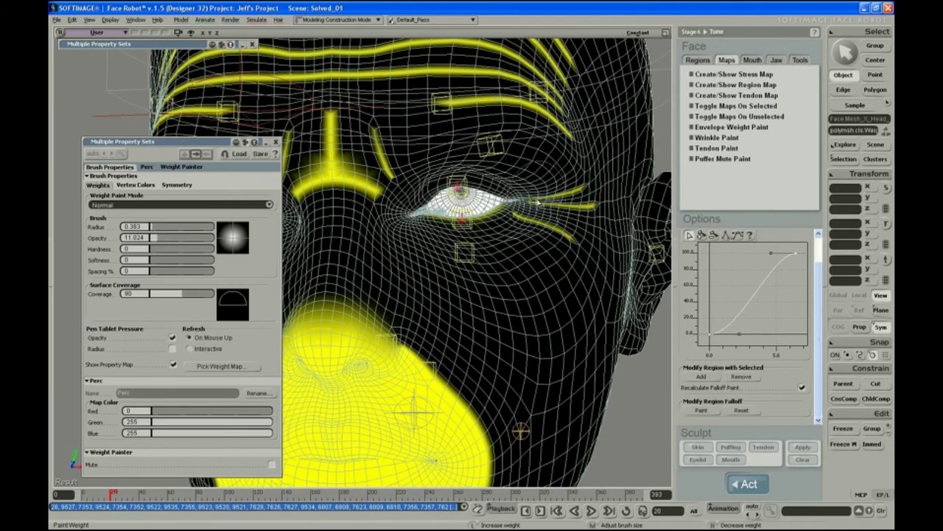
{"action": "key", "text": "s"}
{"action": "right_click_drag", "start_coordinate": [524, 249], "coordinate": [530, 255]}
{"action": "middle_click_drag", "start_coordinate": [563, 226], "coordinate": [549, 236]}
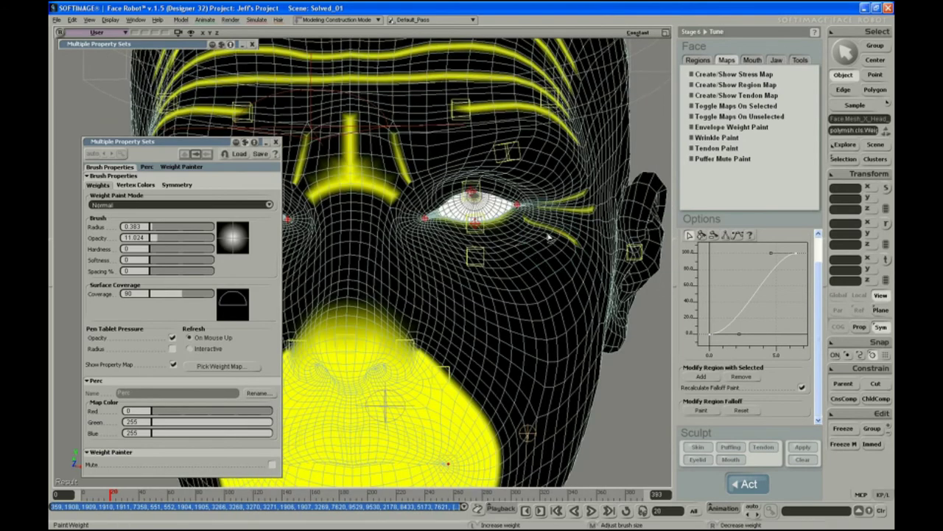
{"action": "left_click_drag", "start_coordinate": [540, 233], "coordinate": [524, 243]}
{"action": "key", "text": "s"}
{"action": "right_click_drag", "start_coordinate": [525, 246], "coordinate": [520, 253]}
{"action": "middle_click_drag", "start_coordinate": [543, 242], "coordinate": [529, 243]}
{"action": "left_click_drag", "start_coordinate": [542, 236], "coordinate": [518, 233]}
Reduce the brush radius to 0.165, refine the left crow's-feet wrinkle lines, and check the creases on the shaded head.
{"action": "key", "text": "s"}
{"action": "mouse_move", "coordinate": [524, 246]}
{"action": "right_mouse_down"}
{"action": "mouse_move", "coordinate": [538, 244]}
{"action": "mouse_move", "coordinate": [516, 258]}
{"action": "mouse_move", "coordinate": [497, 257]}
{"action": "mouse_move", "coordinate": [540, 253]}
{"action": "mouse_move", "coordinate": [511, 267]}
{"action": "right_mouse_up"}
{"action": "middle_click_drag", "start_coordinate": [511, 267], "coordinate": [503, 301]}
{"action": "left_click_drag", "start_coordinate": [503, 301], "coordinate": [451, 303]}
{"action": "key", "text": "s"}
{"action": "left_click_drag", "start_coordinate": [531, 280], "coordinate": [512, 291]}
{"action": "right_click_drag", "start_coordinate": [511, 290], "coordinate": [468, 290]}
{"action": "mouse_move", "coordinate": [587, 253]}
{"action": "middle_mouse_down"}
{"action": "mouse_move", "coordinate": [432, 268]}
{"action": "mouse_move", "coordinate": [521, 270]}
{"action": "middle_mouse_up"}
{"action": "right_click_drag", "start_coordinate": [521, 269], "coordinate": [573, 288]}
{"action": "key", "text": "s"}
{"action": "left_click_drag", "start_coordinate": [572, 288], "coordinate": [474, 280]}
{"action": "middle_click_drag", "start_coordinate": [474, 279], "coordinate": [477, 252]}
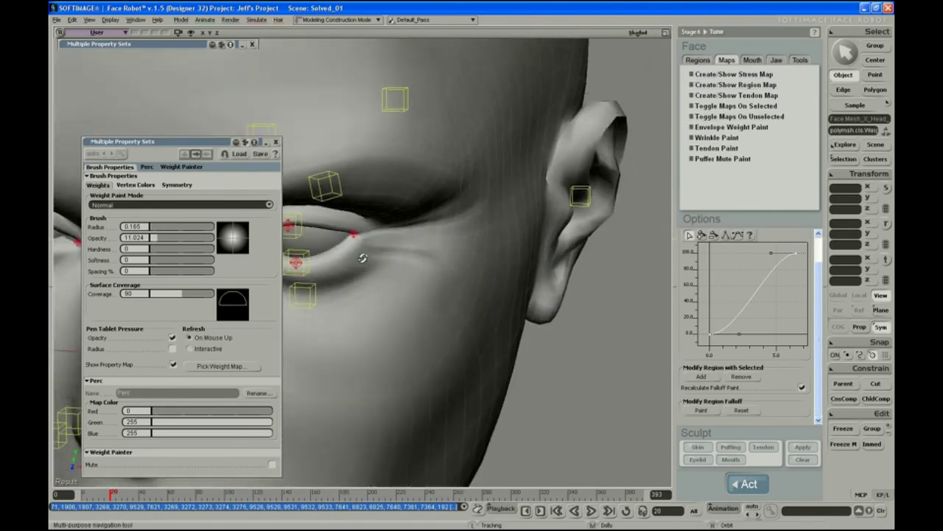
{"action": "mouse_move", "coordinate": [362, 259]}
{"action": "middle_mouse_down"}
{"action": "mouse_move", "coordinate": [385, 250]}
{"action": "mouse_move", "coordinate": [369, 248]}
{"action": "mouse_move", "coordinate": [459, 307]}
{"action": "mouse_move", "coordinate": [457, 216]}
{"action": "mouse_move", "coordinate": [445, 232]}
{"action": "middle_mouse_up"}
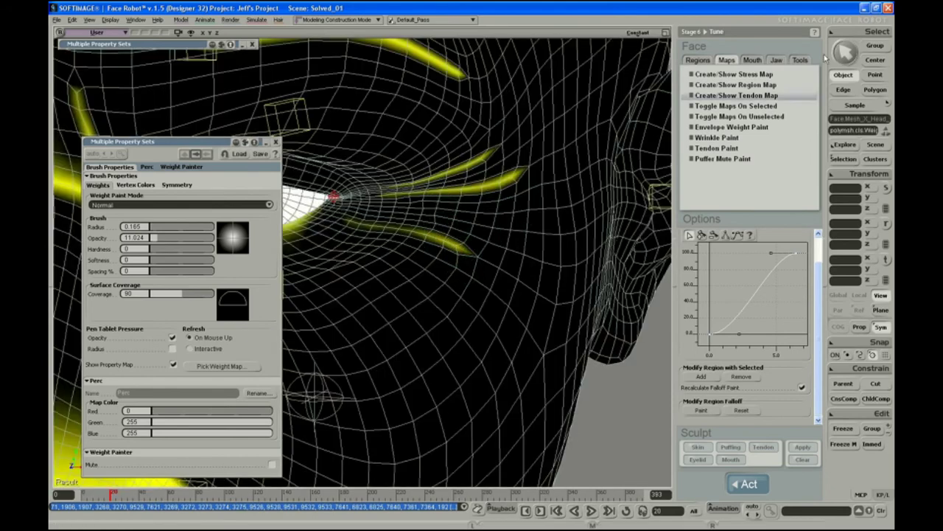
Return to the left eye bag's falloff painting with opacity 100 and radius 0.241, and reshape its upper outer edge.
{"action": "left_click", "coordinate": [697, 60]}
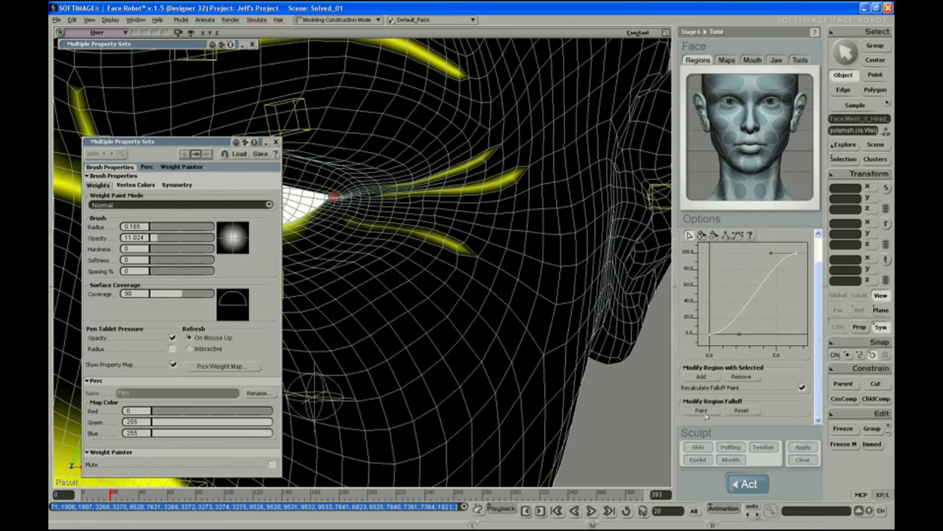
{"action": "left_click_drag", "start_coordinate": [180, 236], "coordinate": [213, 236]}
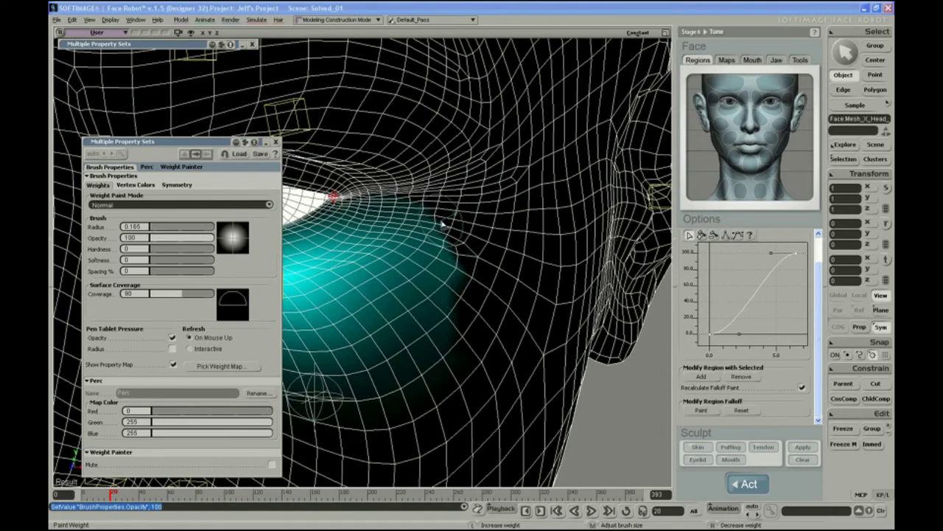
{"action": "middle_click_drag", "start_coordinate": [440, 224], "coordinate": [414, 210]}
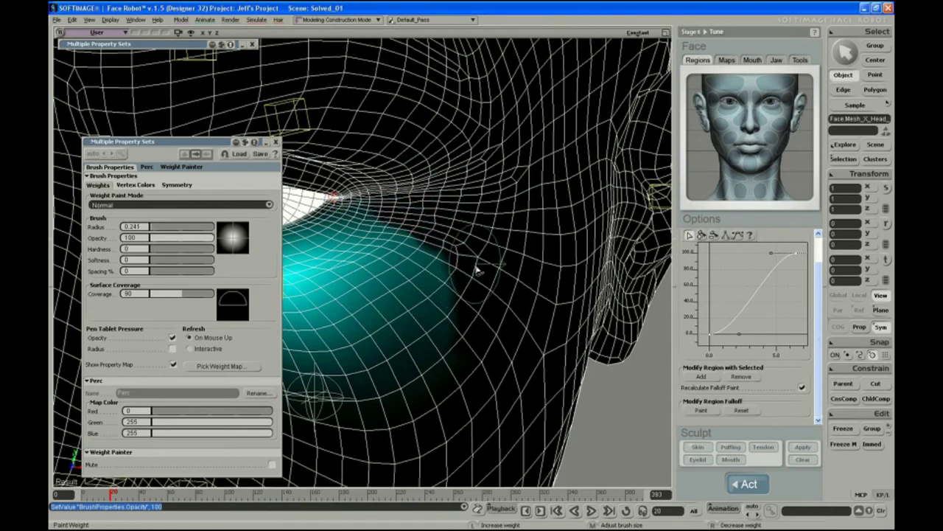
{"action": "left_click_drag", "start_coordinate": [484, 280], "coordinate": [394, 272]}
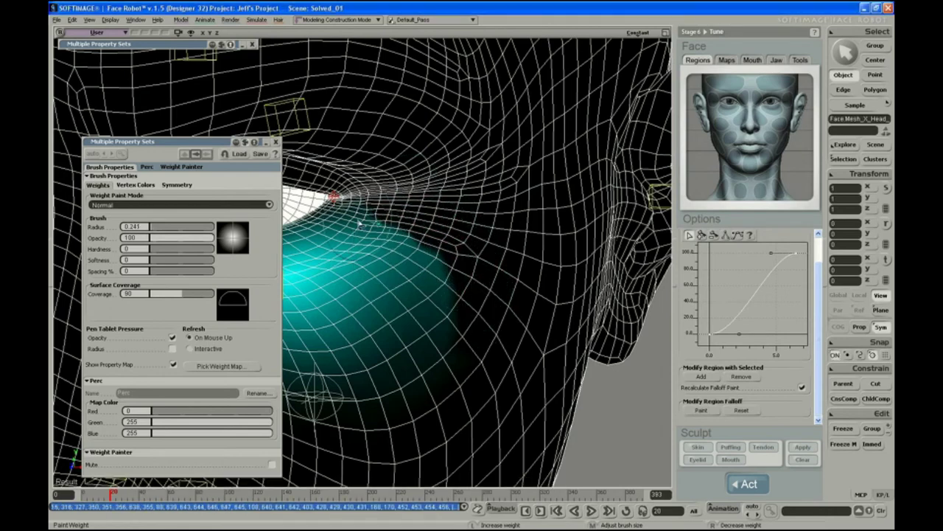
{"action": "left_click_drag", "start_coordinate": [378, 208], "coordinate": [427, 286]}
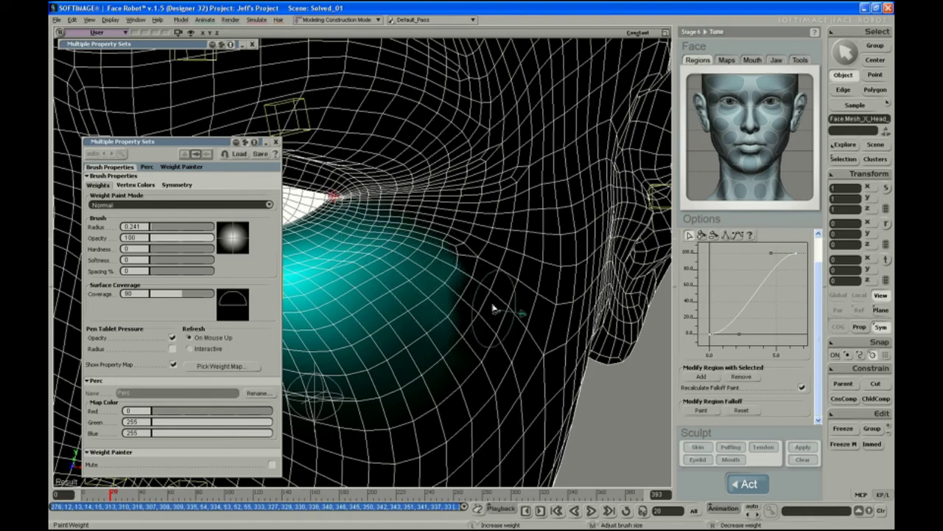
{"action": "key", "text": "s"}
{"action": "mouse_move", "coordinate": [495, 315]}
{"action": "right_mouse_down"}
{"action": "mouse_move", "coordinate": [519, 310]}
{"action": "mouse_move", "coordinate": [489, 313]}
{"action": "right_mouse_up"}
{"action": "mouse_move", "coordinate": [500, 264]}
{"action": "left_mouse_down"}
{"action": "mouse_move", "coordinate": [433, 276]}
{"action": "mouse_move", "coordinate": [472, 310]}
{"action": "left_mouse_up"}
{"action": "key", "text": "ctrl+z"}
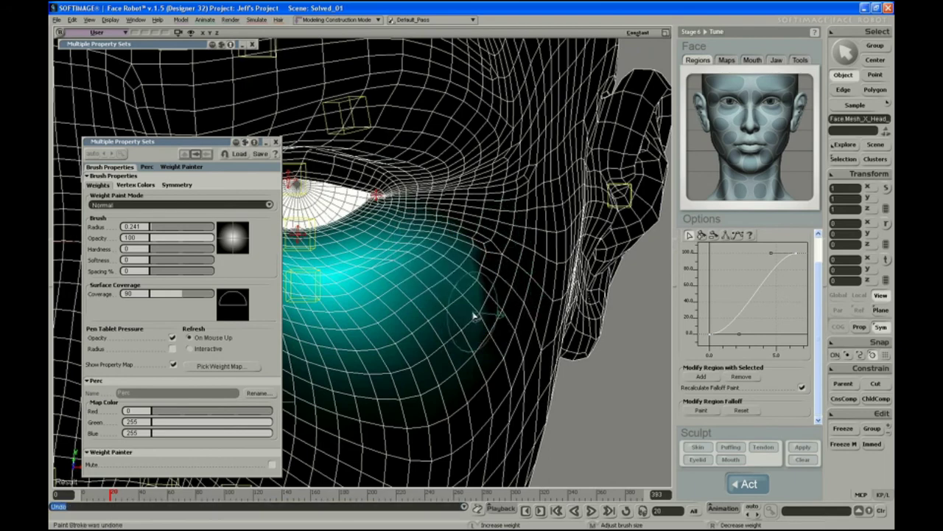
Enlarge the brush radius to 0.353 and trim the left eye bag's falloff below the outer eye corner and along the cheek.
{"action": "left_click_drag", "start_coordinate": [492, 259], "coordinate": [426, 249]}
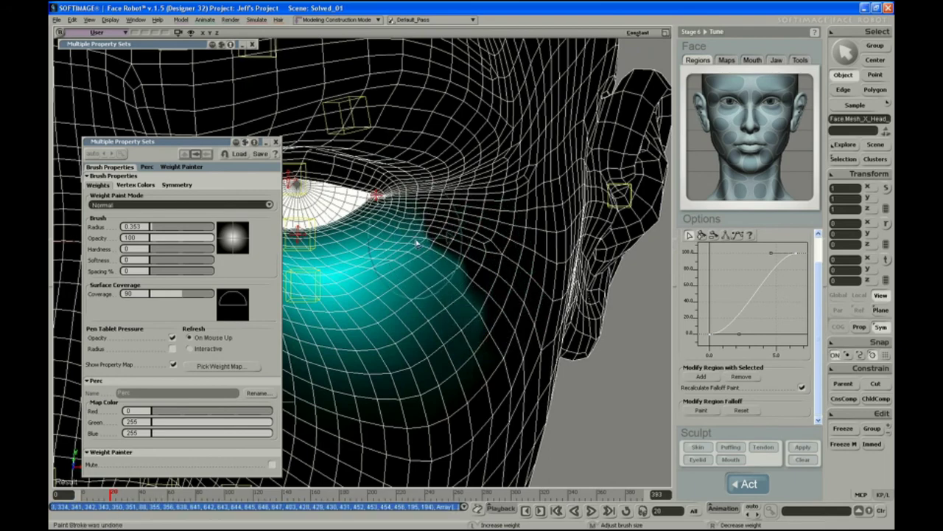
{"action": "left_click_drag", "start_coordinate": [461, 291], "coordinate": [446, 386]}
{"action": "key", "text": "s"}
{"action": "mouse_move", "coordinate": [445, 387]}
{"action": "right_mouse_down"}
{"action": "mouse_move", "coordinate": [476, 383]}
{"action": "mouse_move", "coordinate": [454, 384]}
{"action": "right_mouse_up"}
{"action": "mouse_move", "coordinate": [465, 362]}
{"action": "left_mouse_down"}
{"action": "mouse_move", "coordinate": [411, 400]}
{"action": "mouse_move", "coordinate": [417, 374]}
{"action": "left_mouse_up"}
{"action": "left_click_drag", "start_coordinate": [435, 290], "coordinate": [425, 379]}
Even out the left eye bag's weights between the lower eyelid and the cheekbone with further falloff strokes.
{"action": "key", "text": "s"}
{"action": "mouse_move", "coordinate": [425, 379]}
{"action": "right_mouse_down"}
{"action": "mouse_move", "coordinate": [463, 377]}
{"action": "mouse_move", "coordinate": [455, 377]}
{"action": "right_mouse_up"}
{"action": "middle_click_drag", "start_coordinate": [455, 377], "coordinate": [413, 309]}
{"action": "left_click_drag", "start_coordinate": [413, 243], "coordinate": [539, 222]}
{"action": "left_click_drag", "start_coordinate": [373, 295], "coordinate": [455, 280]}
{"action": "mouse_move", "coordinate": [454, 280]}
{"action": "right_mouse_down"}
{"action": "mouse_move", "coordinate": [470, 275]}
{"action": "mouse_move", "coordinate": [454, 281]}
{"action": "right_mouse_up"}
{"action": "middle_click_drag", "start_coordinate": [453, 280], "coordinate": [425, 271]}
Inspect the left eye bag on the shaded head from several angles and undo the last falloff stroke.
{"action": "mouse_move", "coordinate": [425, 271]}
{"action": "right_mouse_down"}
{"action": "mouse_move", "coordinate": [435, 280]}
{"action": "mouse_move", "coordinate": [496, 243]}
{"action": "right_mouse_up"}
{"action": "key", "text": "s"}
{"action": "mouse_move", "coordinate": [518, 258]}
{"action": "middle_mouse_down"}
{"action": "mouse_move", "coordinate": [501, 252]}
{"action": "mouse_move", "coordinate": [528, 259]}
{"action": "mouse_move", "coordinate": [521, 248]}
{"action": "mouse_move", "coordinate": [508, 257]}
{"action": "middle_mouse_up"}
{"action": "key", "text": "s"}
{"action": "right_click_drag", "start_coordinate": [560, 274], "coordinate": [458, 295]}
{"action": "mouse_move", "coordinate": [479, 287]}
{"action": "middle_mouse_down"}
{"action": "mouse_move", "coordinate": [417, 337]}
{"action": "mouse_move", "coordinate": [428, 347]}
{"action": "mouse_move", "coordinate": [444, 331]}
{"action": "mouse_move", "coordinate": [449, 344]}
{"action": "mouse_move", "coordinate": [546, 234]}
{"action": "mouse_move", "coordinate": [472, 297]}
{"action": "mouse_move", "coordinate": [493, 308]}
{"action": "mouse_move", "coordinate": [464, 282]}
{"action": "middle_mouse_up"}
{"action": "key", "text": "ctrl+z"}
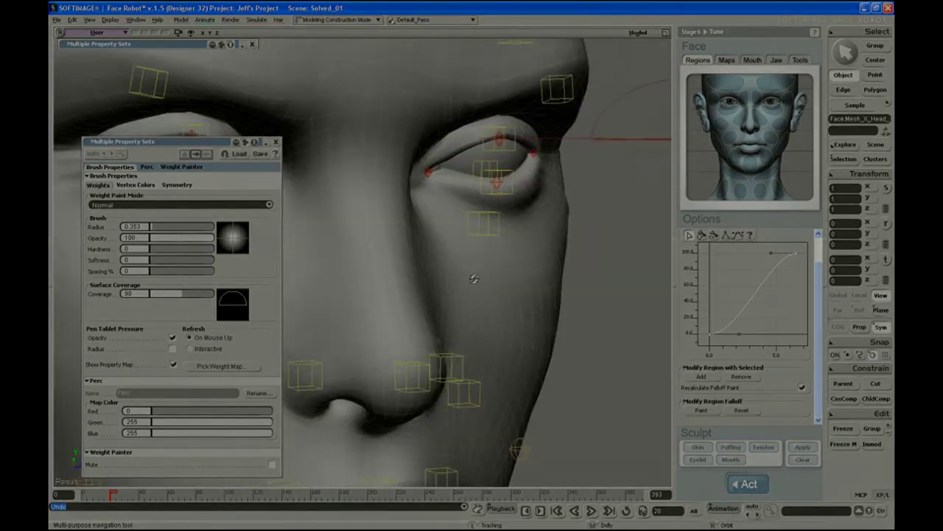